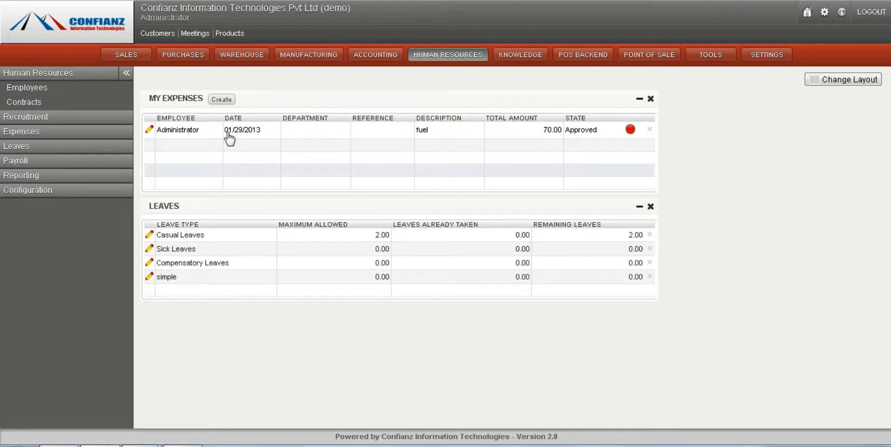
Step: Open the list of employees in Human Resources
mouse_move(357, 253)
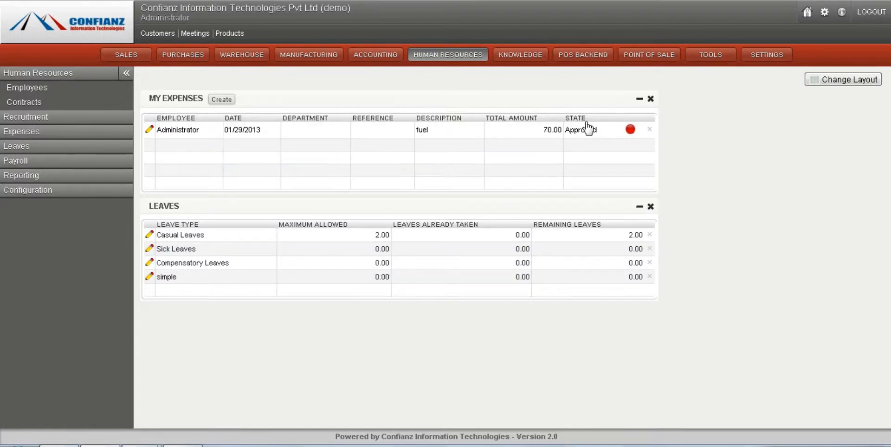
mouse_move(593, 143)
left_click(52, 93)
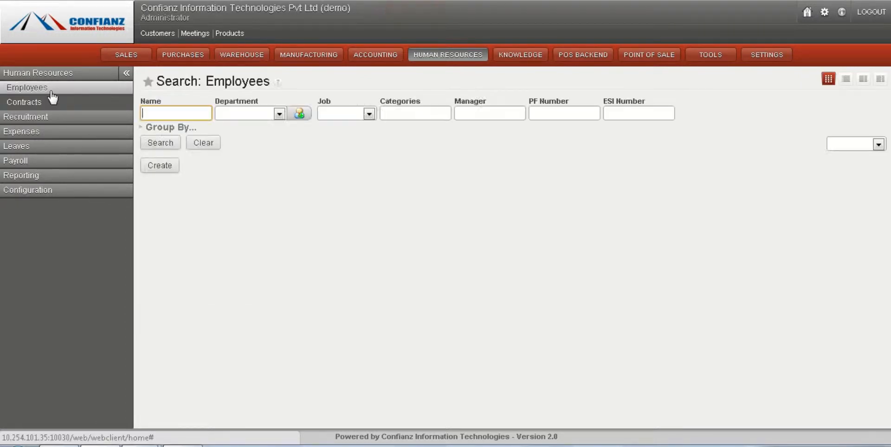
left_click(52, 79)
left_click(52, 79)
left_click(50, 92)
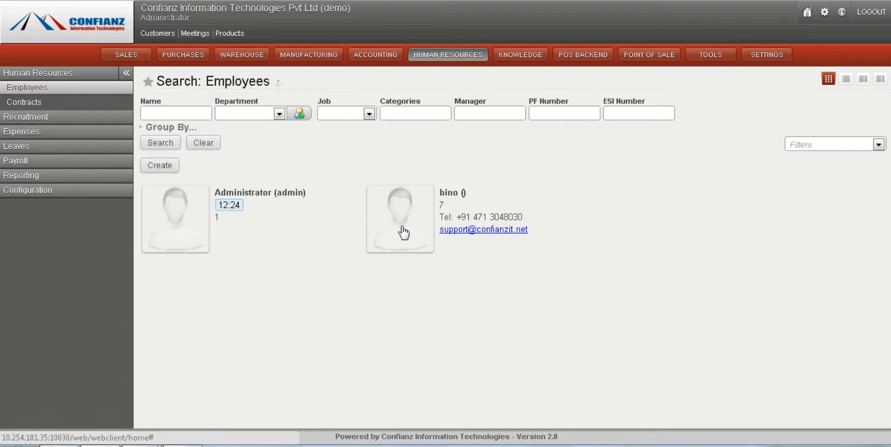
Step: Start a new employee record, entering the employee's name and 12 as the employee code
left_click(165, 167)
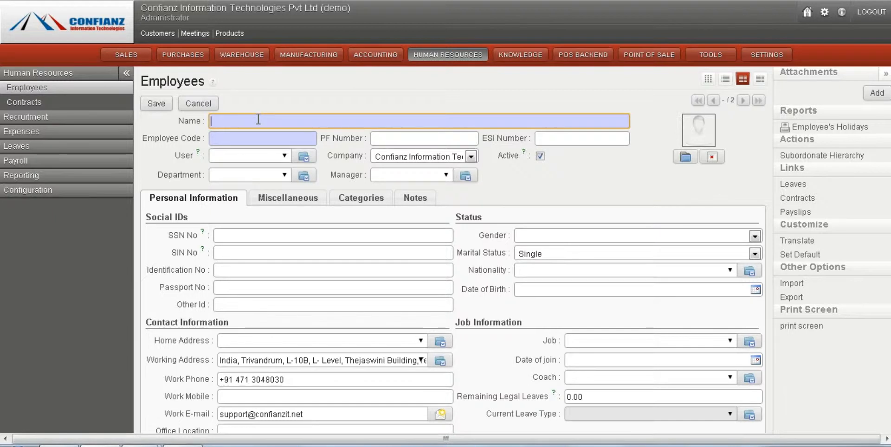
type("anup")
left_click(257, 143)
type("12")
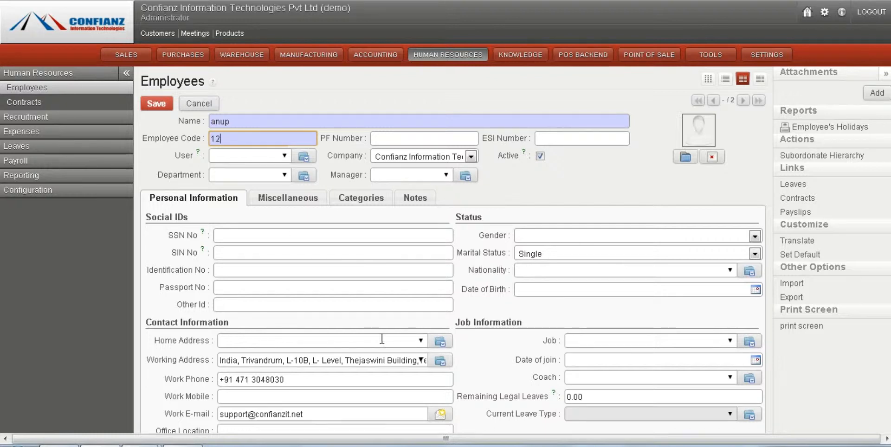
Step: Choose the company's Trivandrum address as the new employee's home address and save the record
left_click(421, 341)
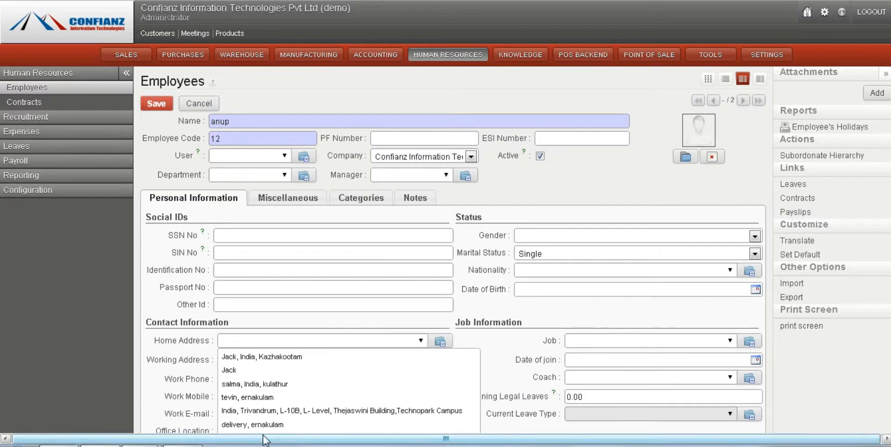
left_click(270, 411)
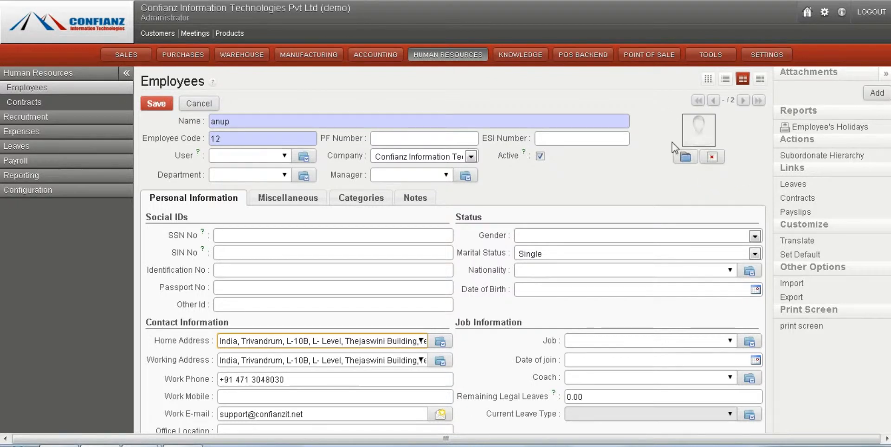
left_click(155, 105)
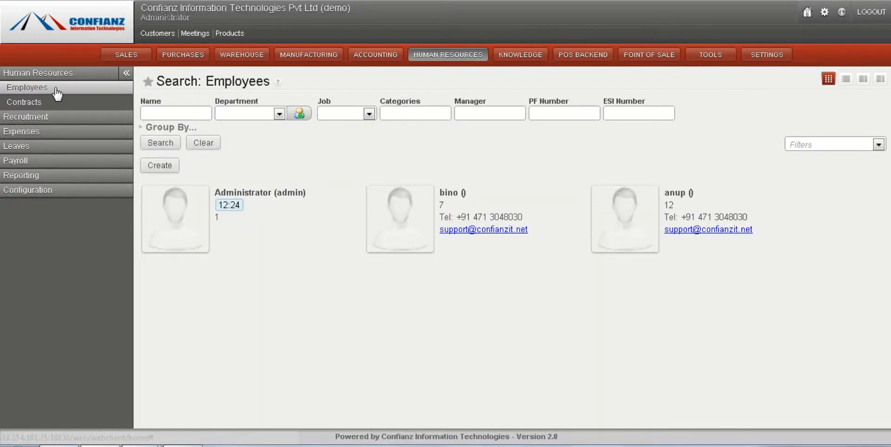
Step: List the current contracts and open the building contract
left_click(34, 104)
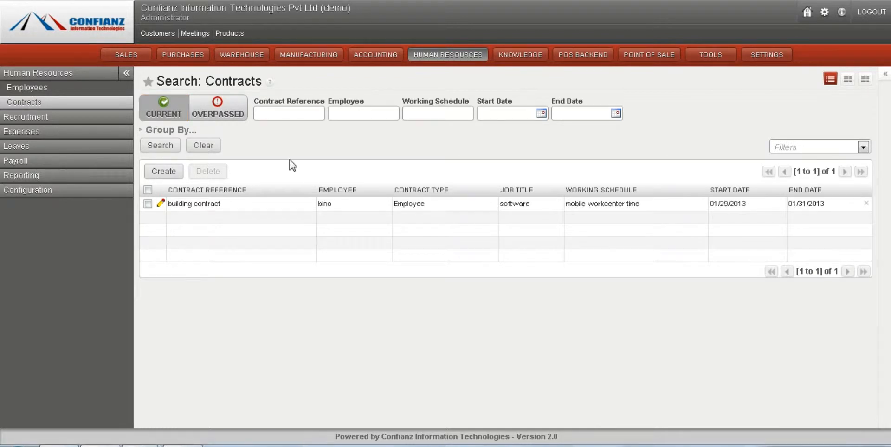
left_click(201, 147)
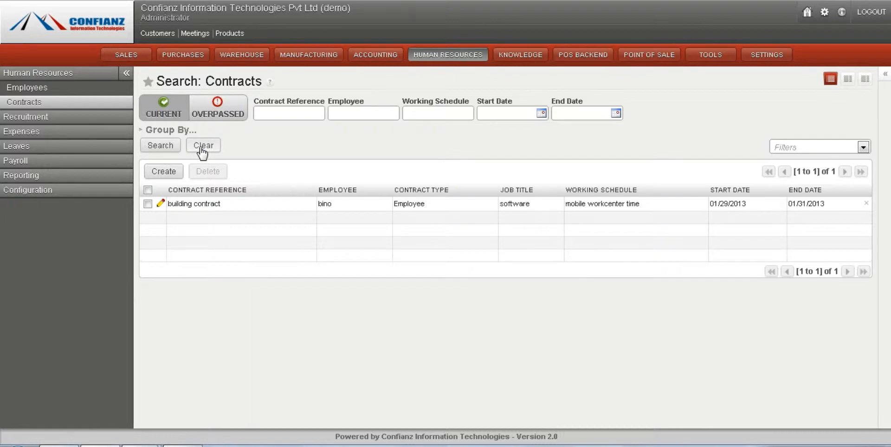
left_click(164, 117)
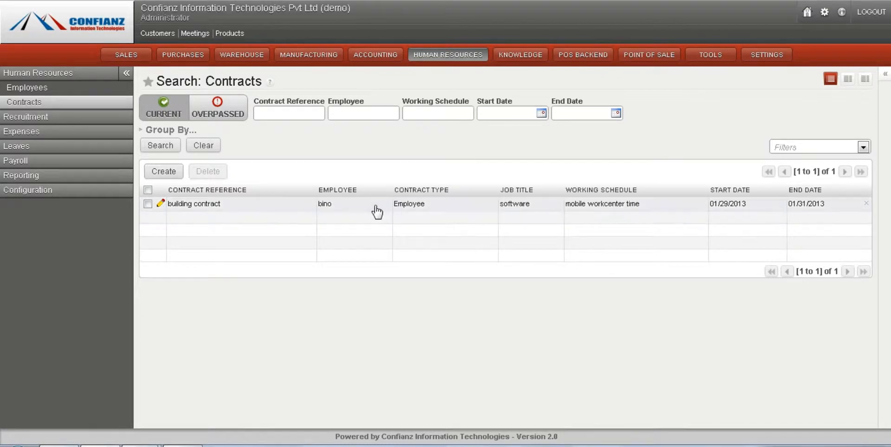
left_click(351, 204)
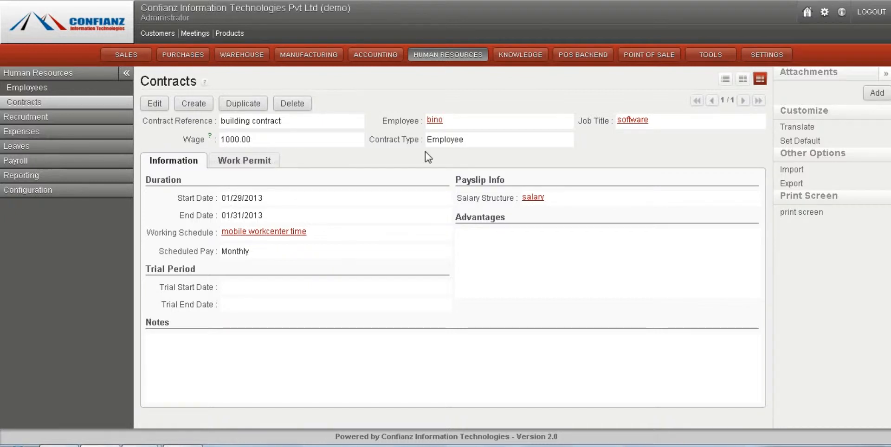
Step: Start editing the building contract and choose Employee as its contract type
left_click(154, 107)
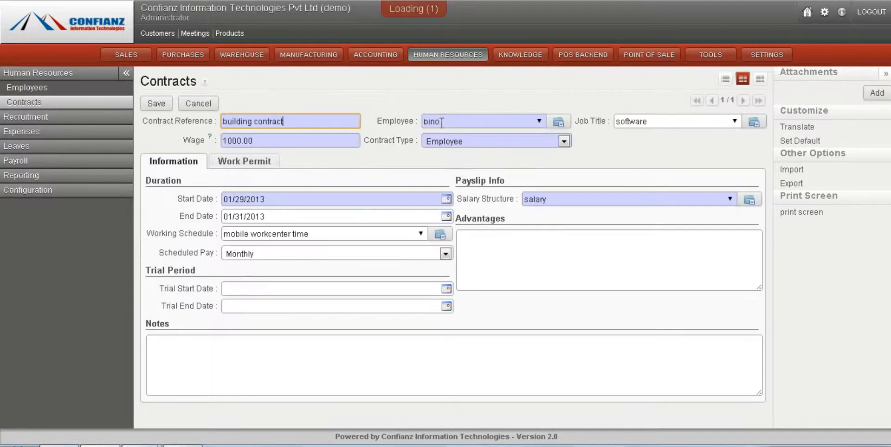
left_click(513, 147)
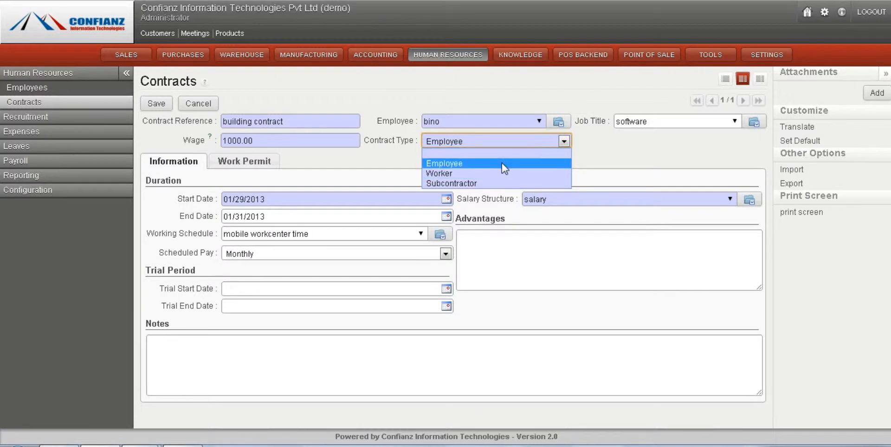
left_click(502, 163)
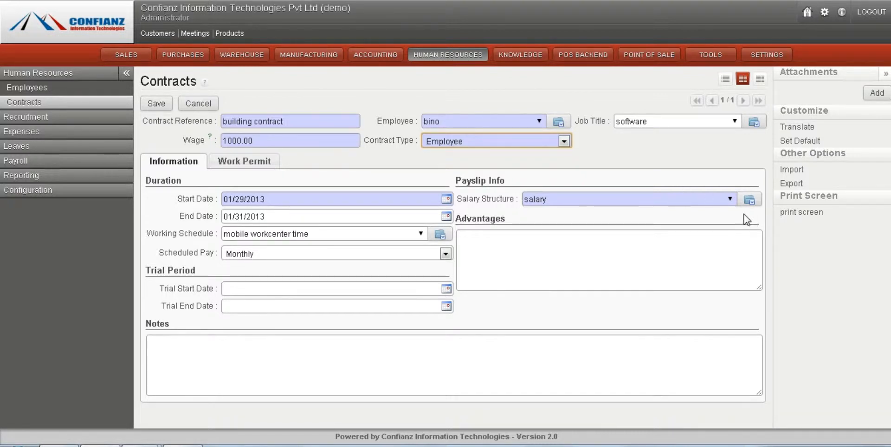
Step: Examine the salary rules available for a new salary structure from the contract, and close the form without creating one
left_click(730, 199)
left_click(730, 199)
left_click(730, 199)
left_click(729, 199)
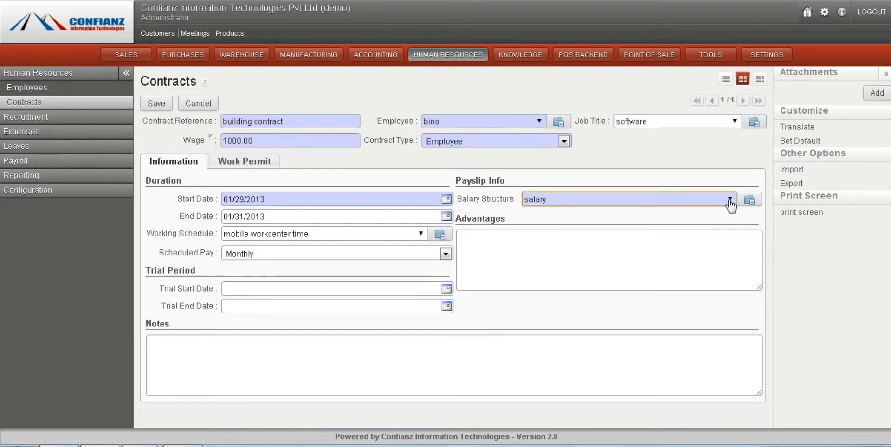
left_click(732, 202)
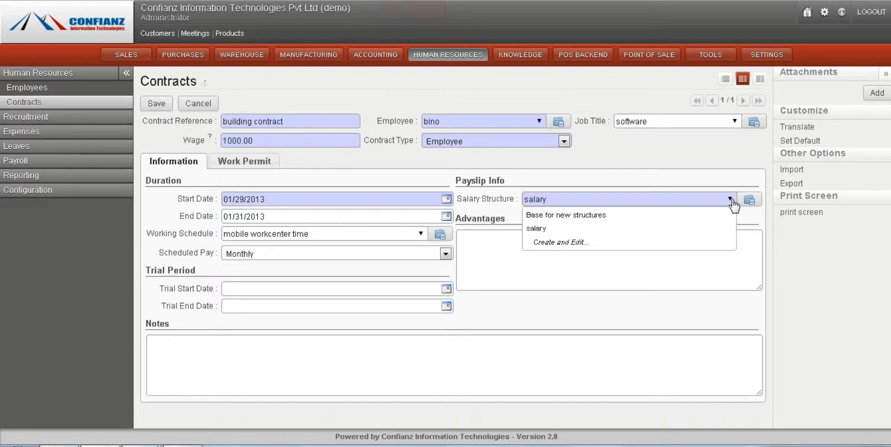
left_click(586, 244)
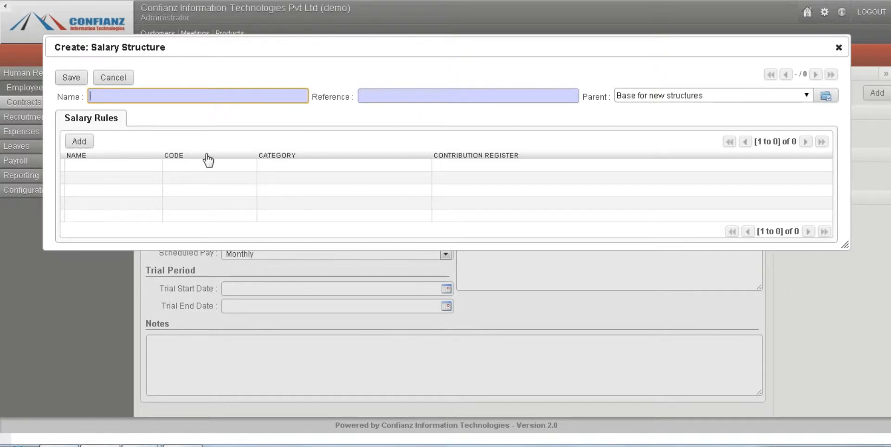
left_click(82, 142)
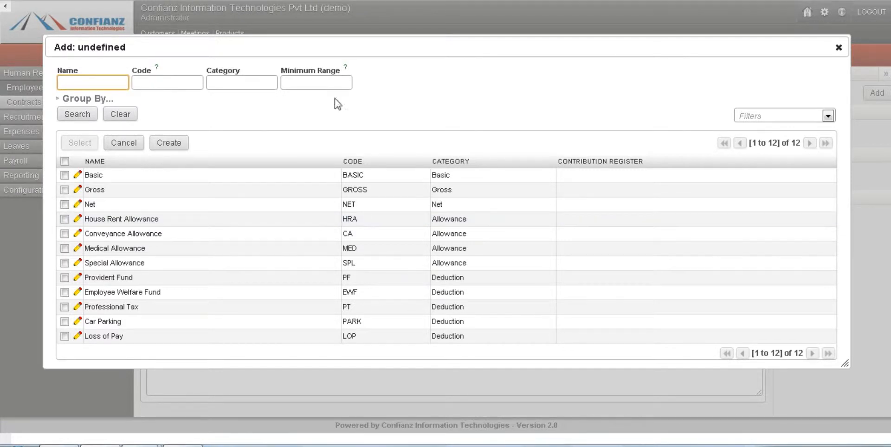
left_click(839, 47)
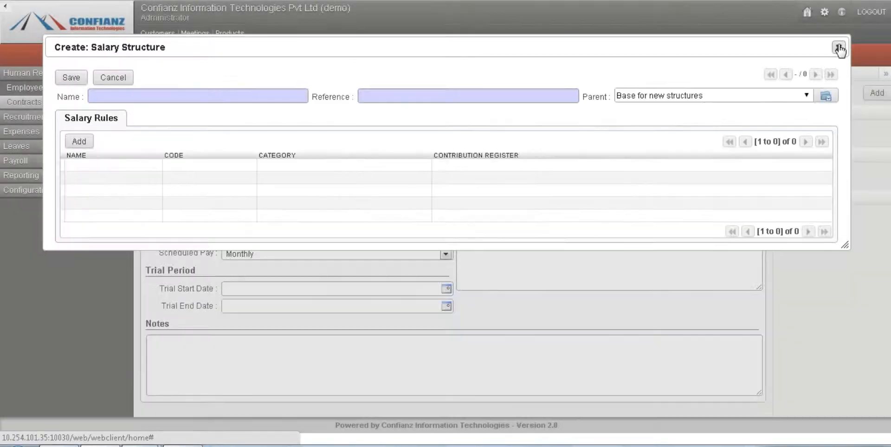
left_click(839, 47)
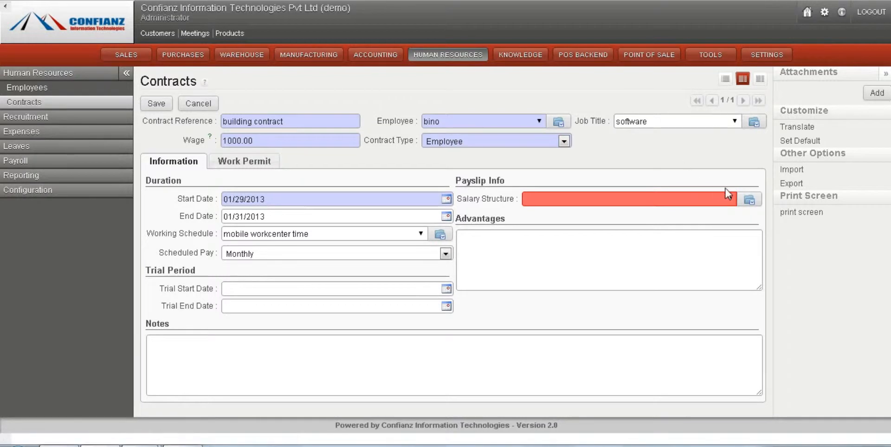
Step: Select salary as the contract's salary structure and check the scheduled pay options
left_click(729, 200)
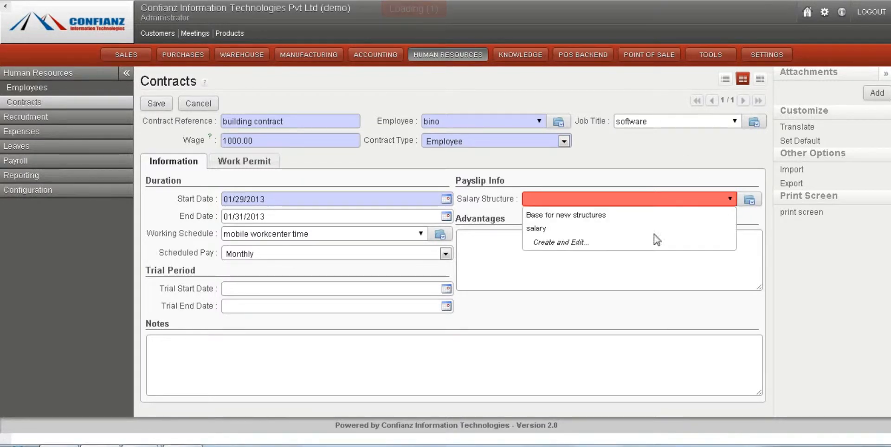
left_click(613, 232)
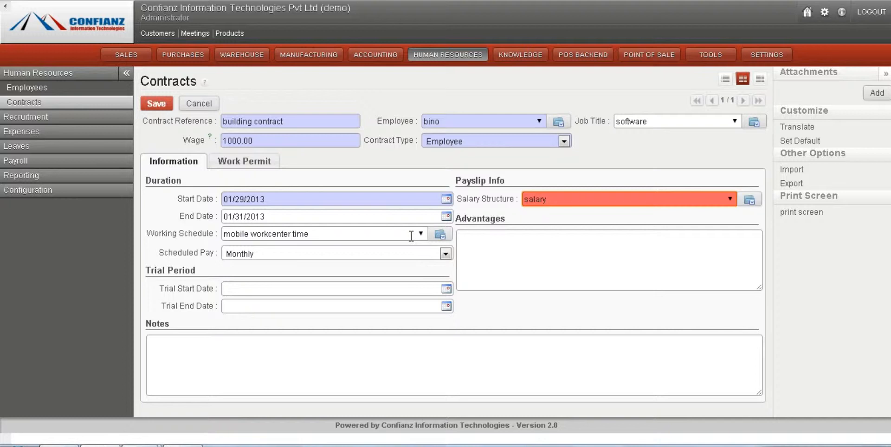
left_click(334, 253)
left_click(334, 255)
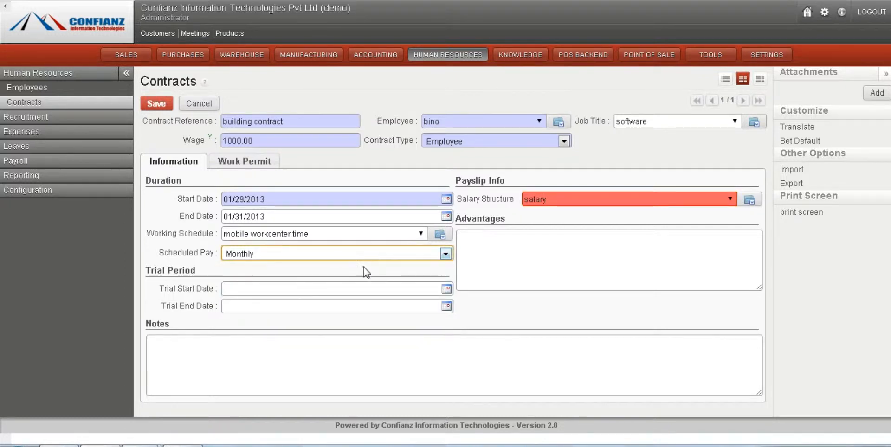
left_click(495, 299)
Step: Examine the contract's work permit fields, and return to the contracts list without saving
left_click(244, 167)
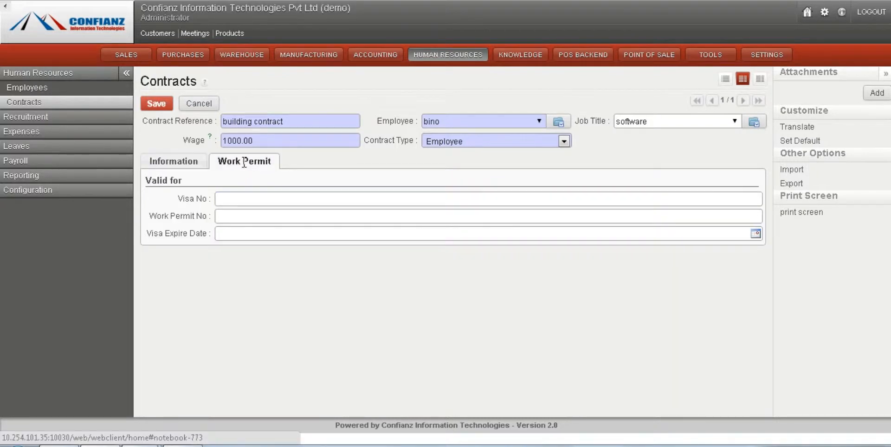
left_click(178, 162)
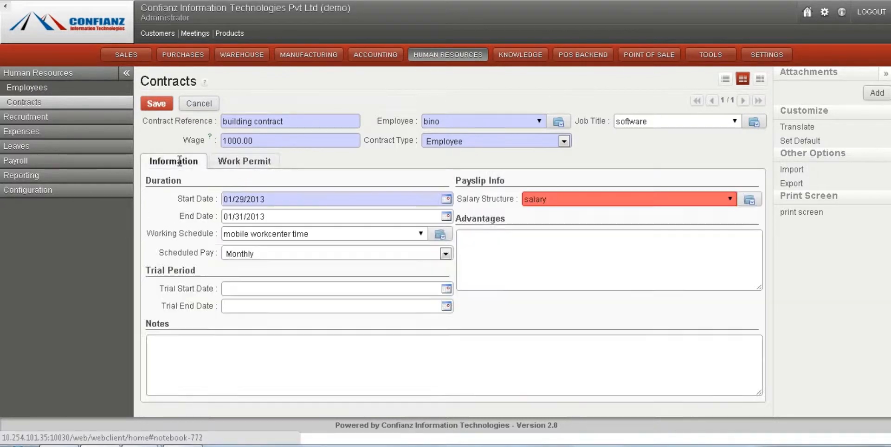
left_click(92, 109)
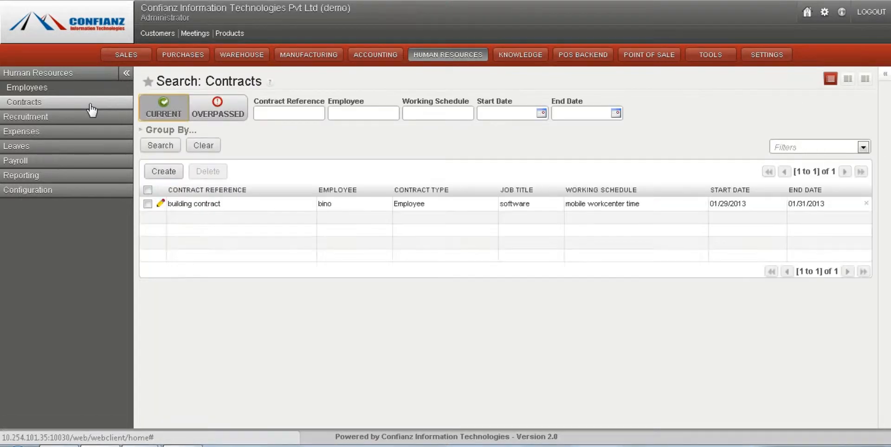
Step: Open the recruitment applicants and examine the stages they are grouped by, from Initial Qualification to Refused
left_click(36, 122)
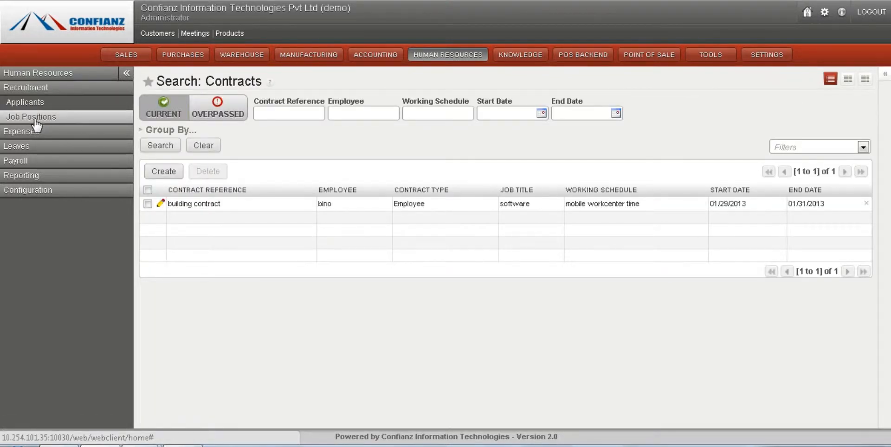
left_click(34, 92)
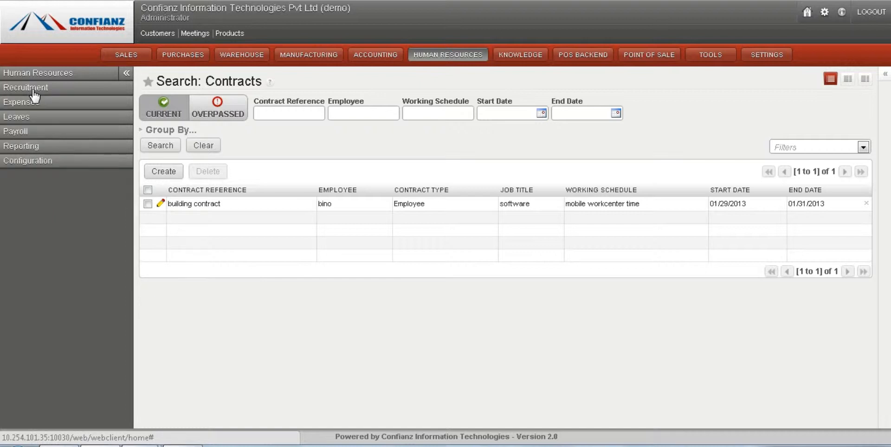
left_click(33, 92)
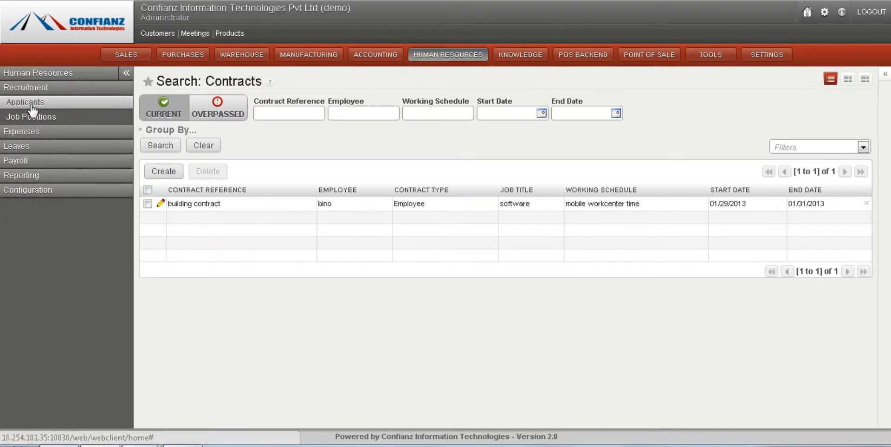
left_click(31, 106)
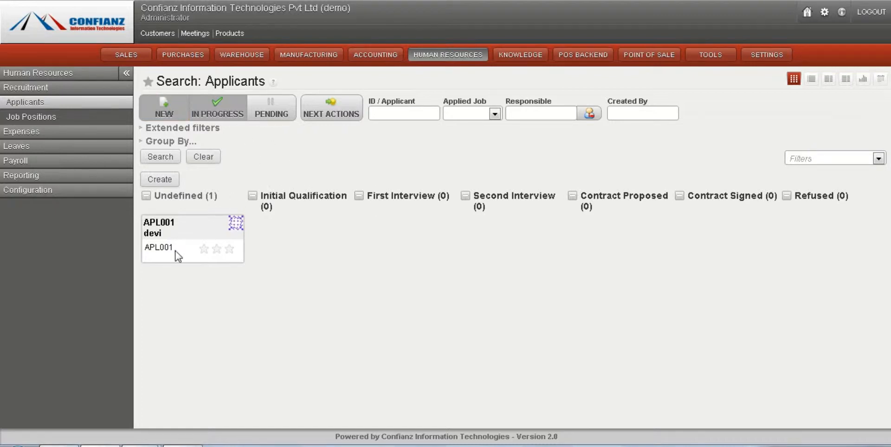
double_click(307, 201)
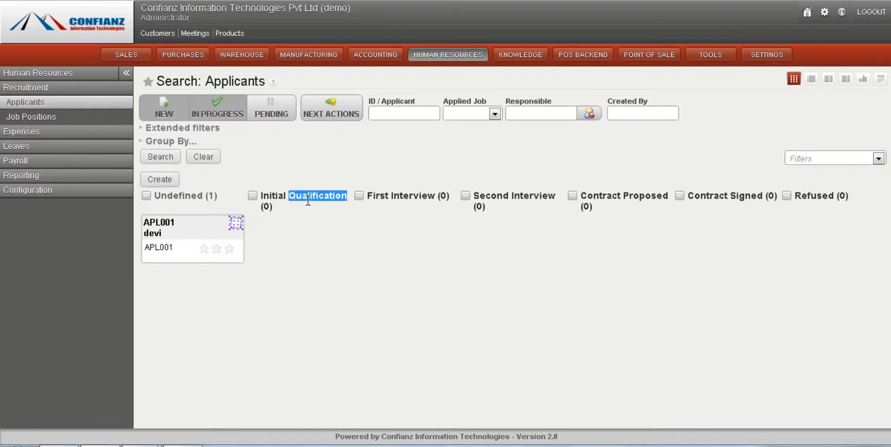
left_click(399, 190)
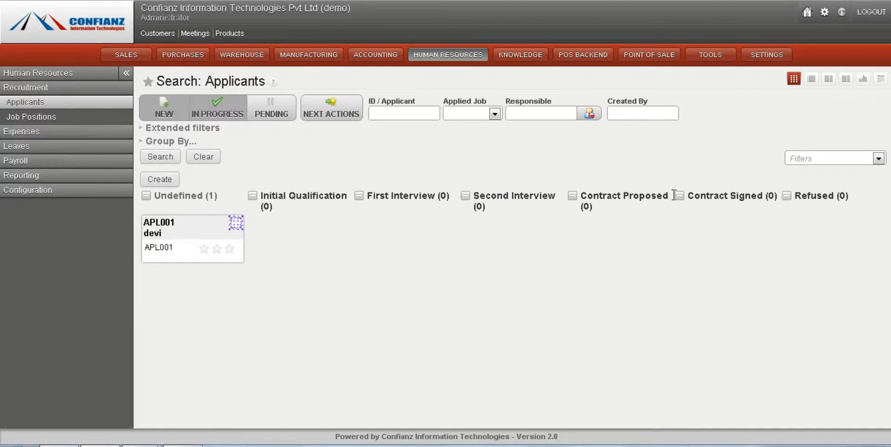
Step: Start a new recruitment applicant form and examine the choices offered for its department and stage
left_click(158, 179)
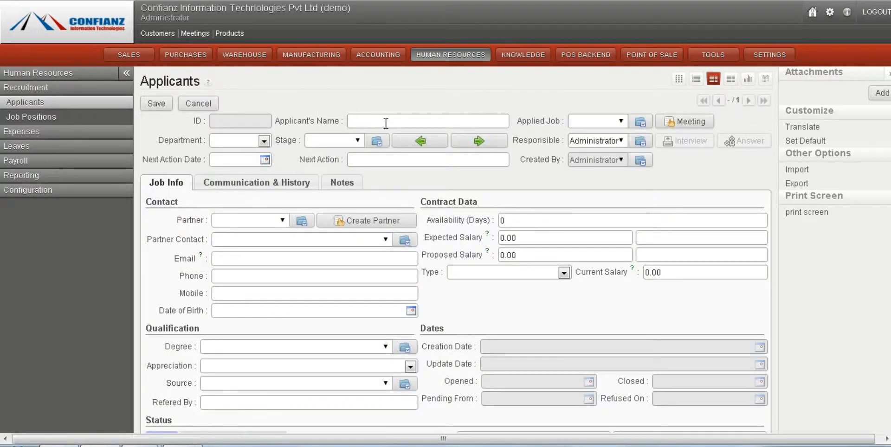
left_click(263, 142)
left_click(263, 142)
left_click(358, 143)
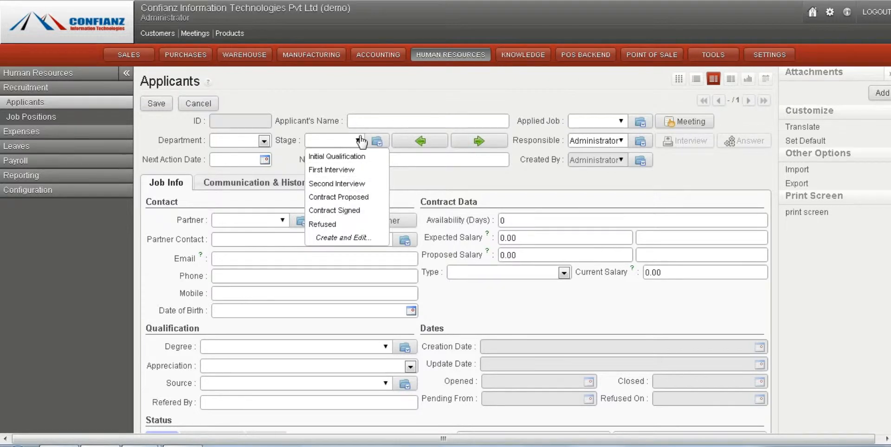
left_click(361, 143)
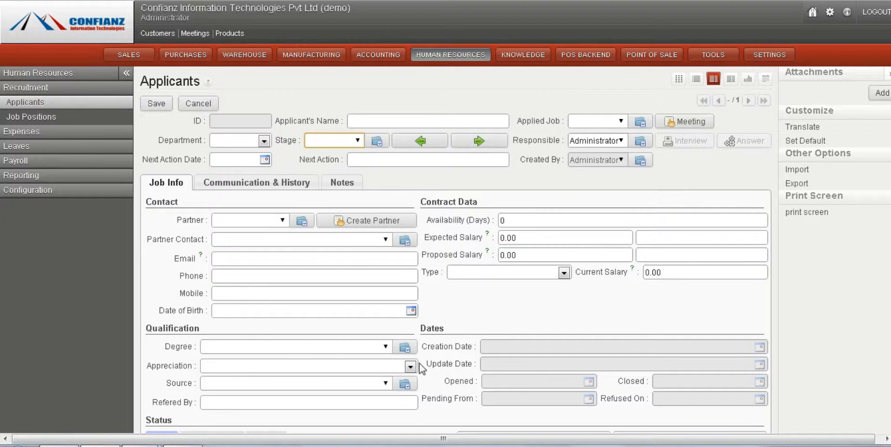
Step: Open the job positions and examine the description and employees sections of a new job position form
left_click(59, 118)
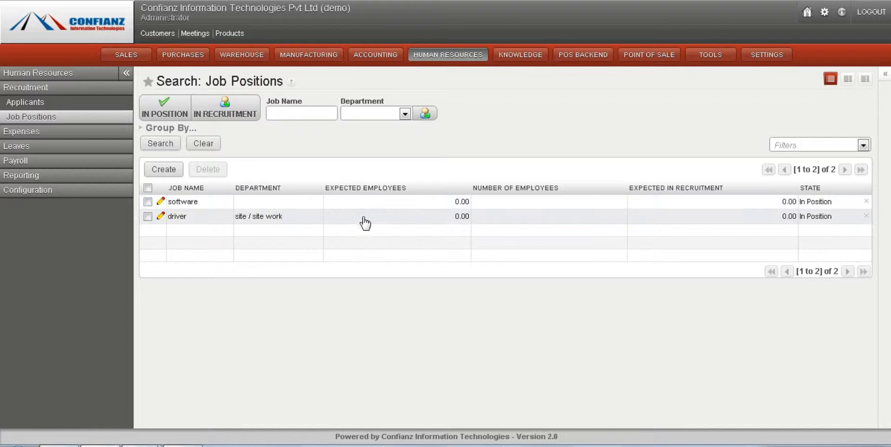
left_click(157, 170)
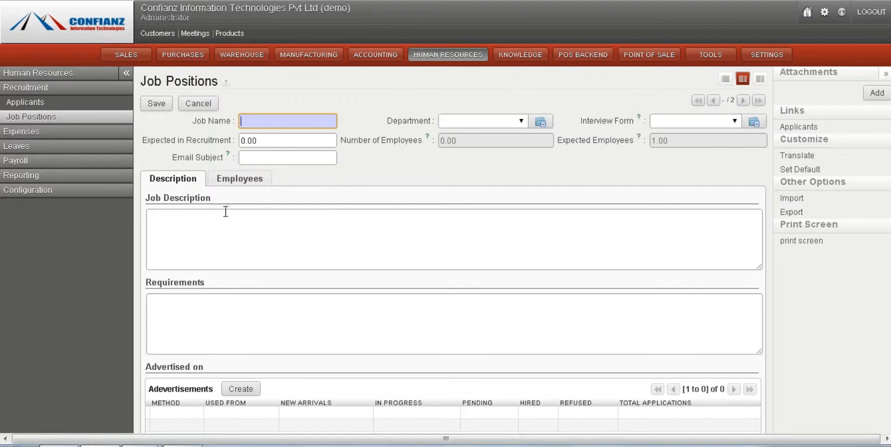
left_click(220, 179)
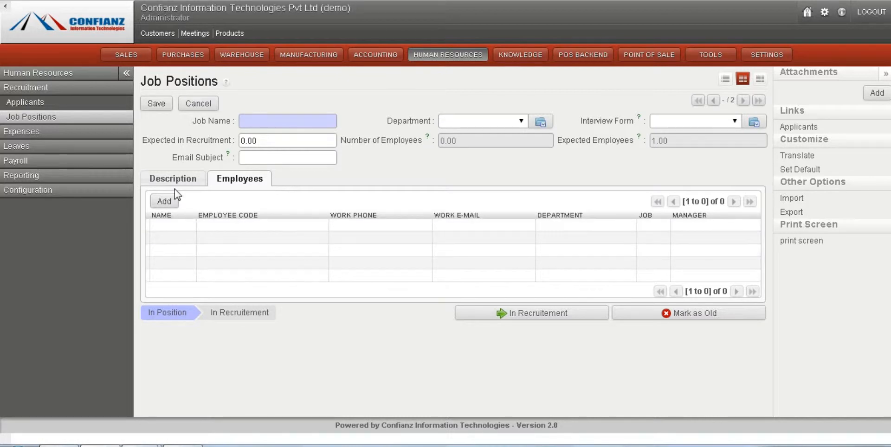
Step: Open the employee expenses list and check which expenses are awaiting approval, restoring the full list
left_click(37, 135)
left_click(34, 122)
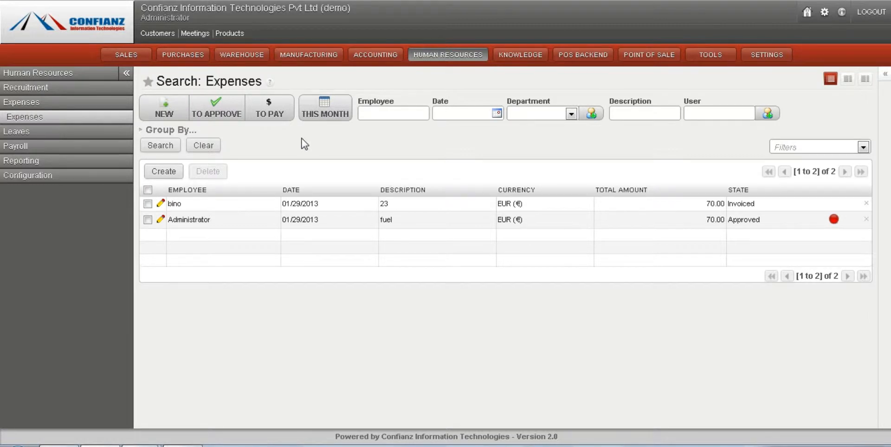
left_click(225, 119)
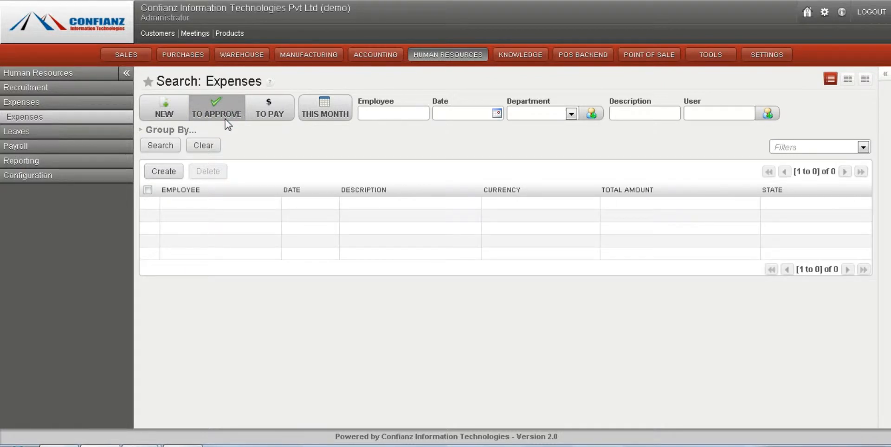
left_click(224, 119)
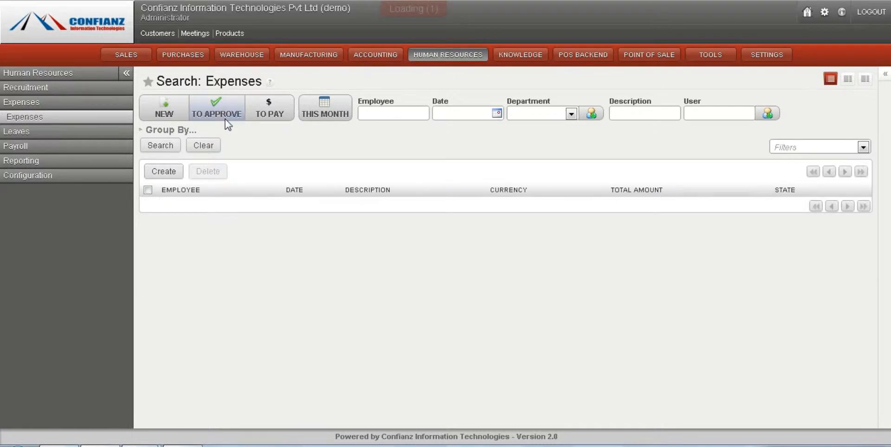
left_click(293, 114)
left_click(292, 112)
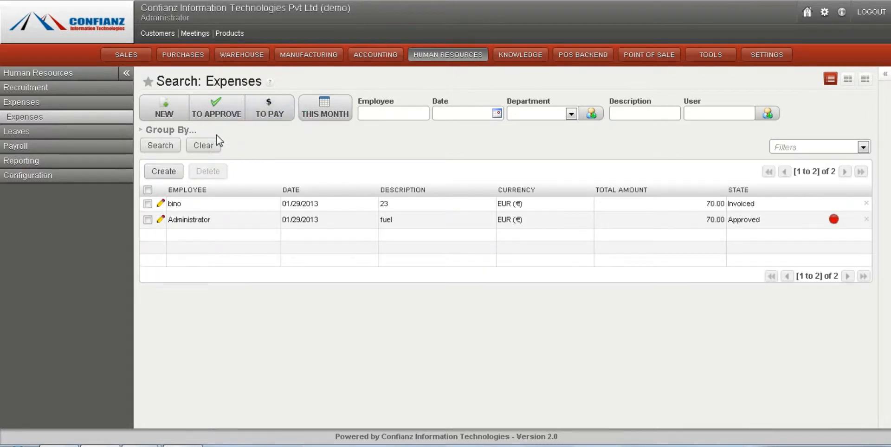
Step: Open the invoiced expense for editing, check its employee choices, and return to the expenses list without saving
left_click(291, 208)
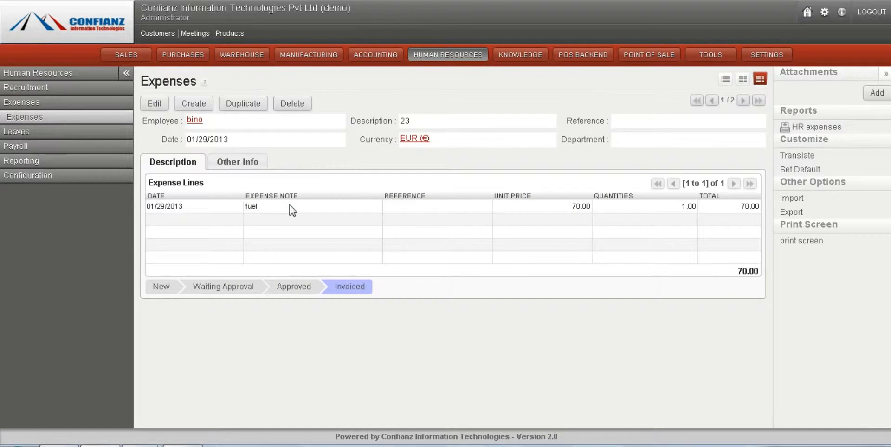
left_click(160, 106)
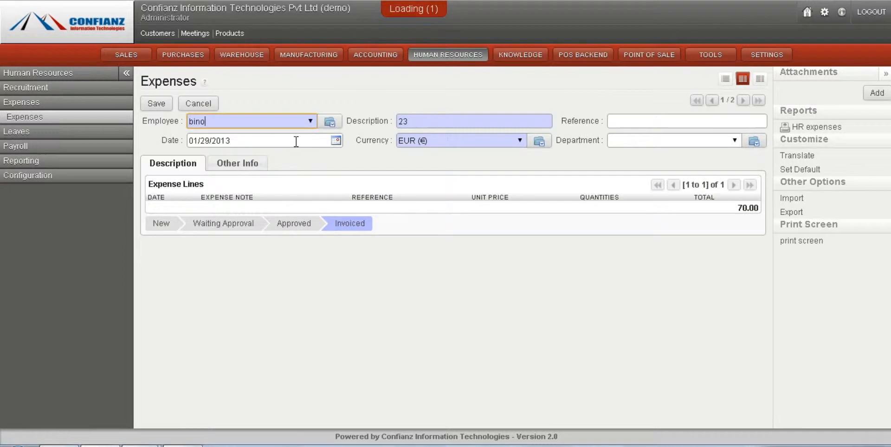
left_click(307, 126)
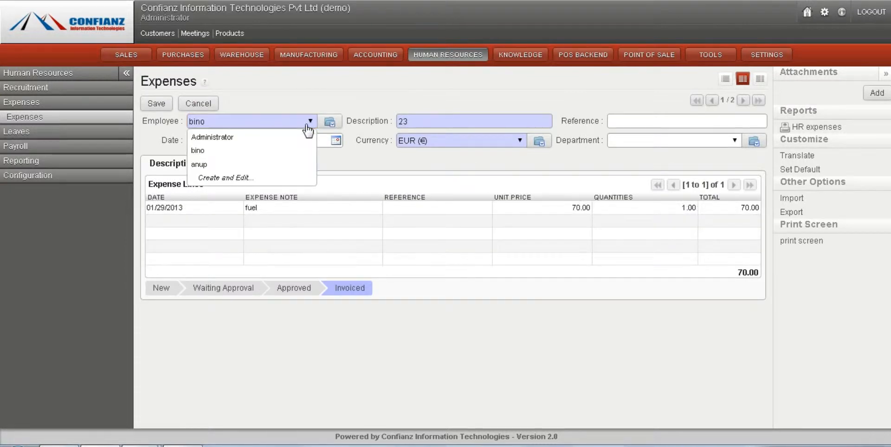
left_click(308, 126)
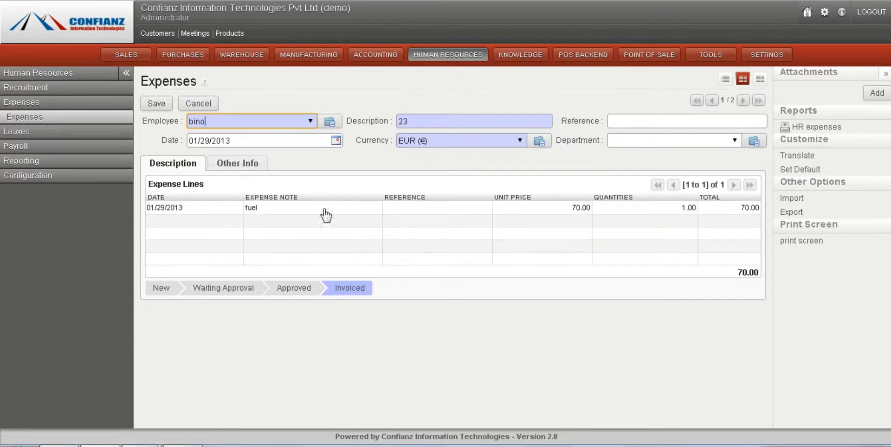
left_click(44, 117)
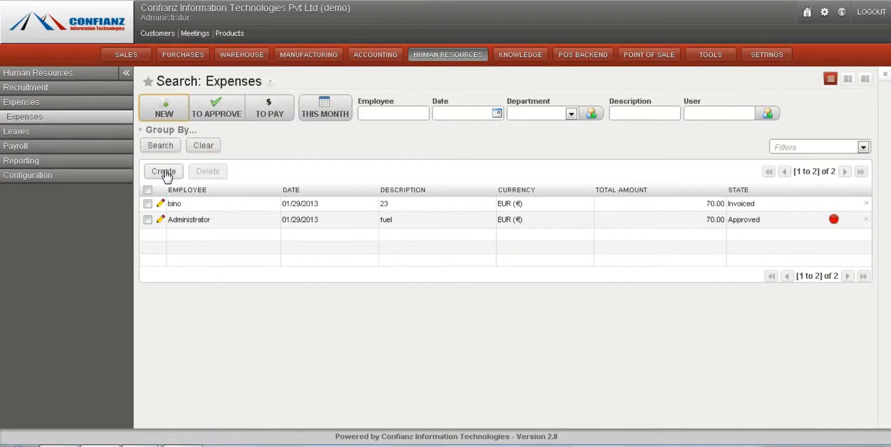
Step: Start a new expense and assign it to the same employee as the existing invoiced expense
left_click(164, 172)
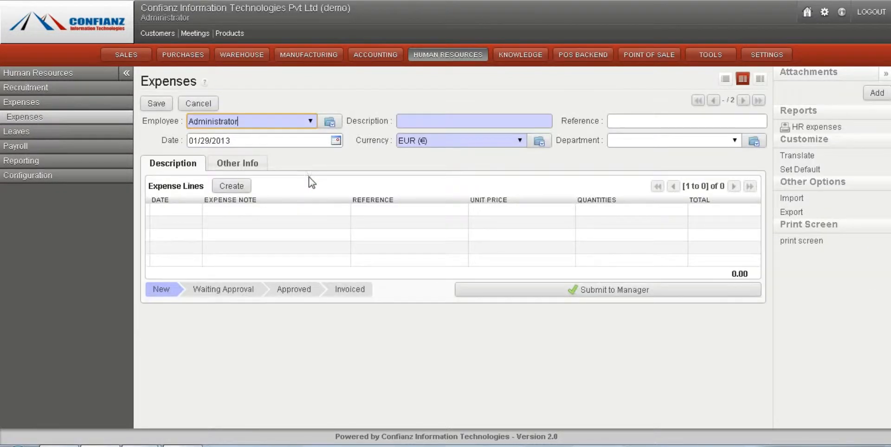
left_click(310, 122)
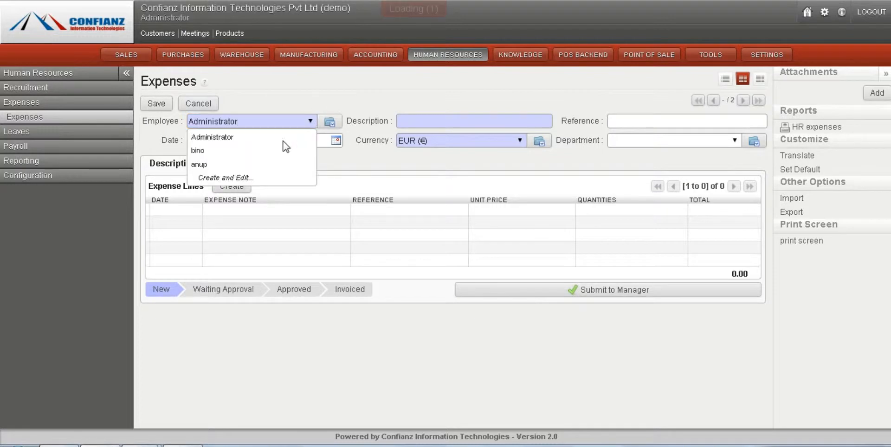
left_click(254, 156)
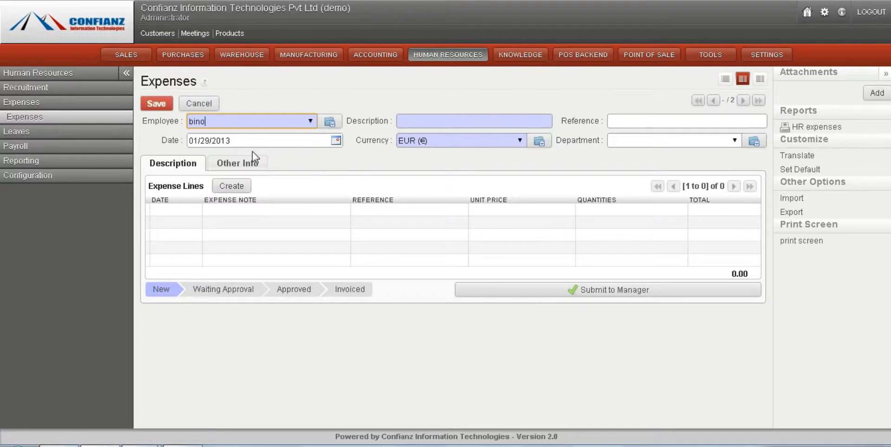
Step: Examine how a new expense product is marked as Can Constitute an Expense, and close the product and expense line forms without saving
left_click(231, 186)
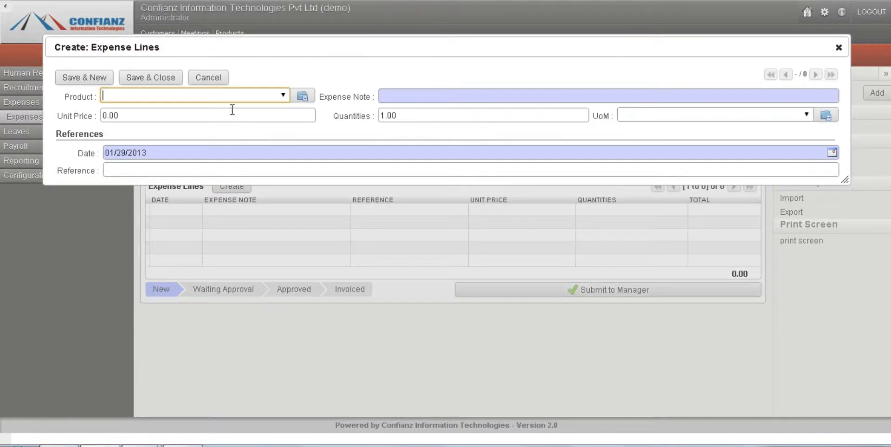
left_click(281, 98)
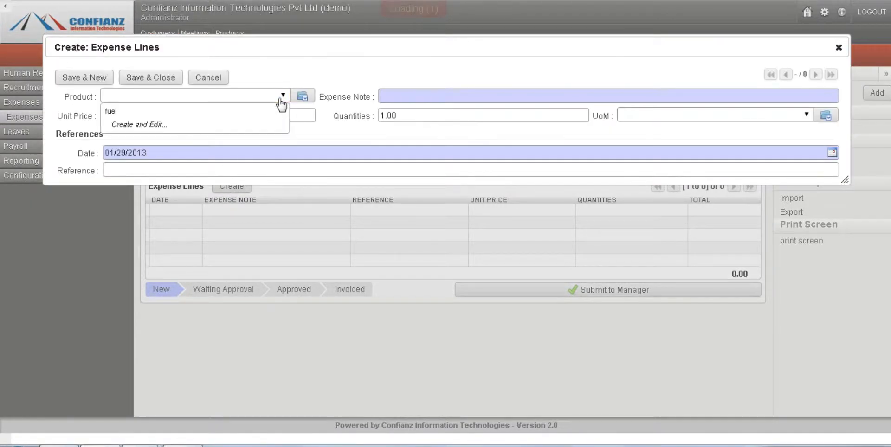
left_click(214, 125)
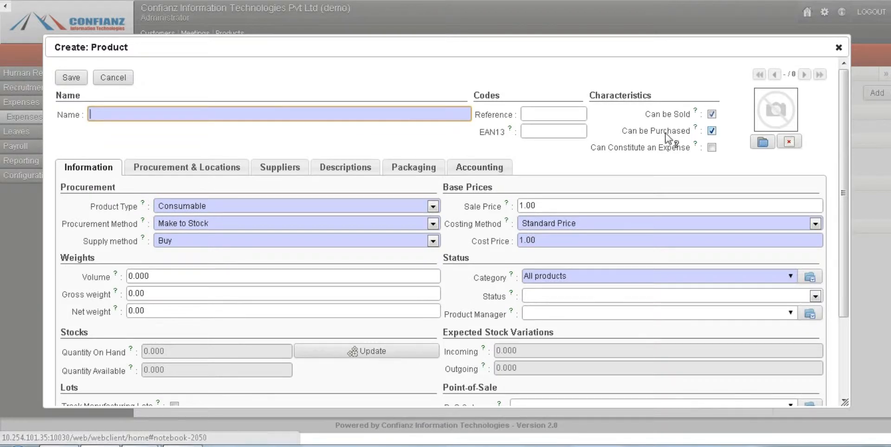
double_click(635, 97)
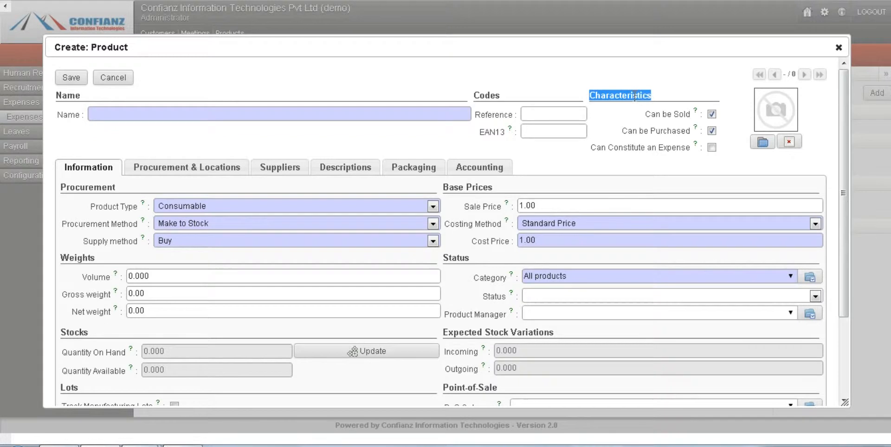
left_click(635, 96)
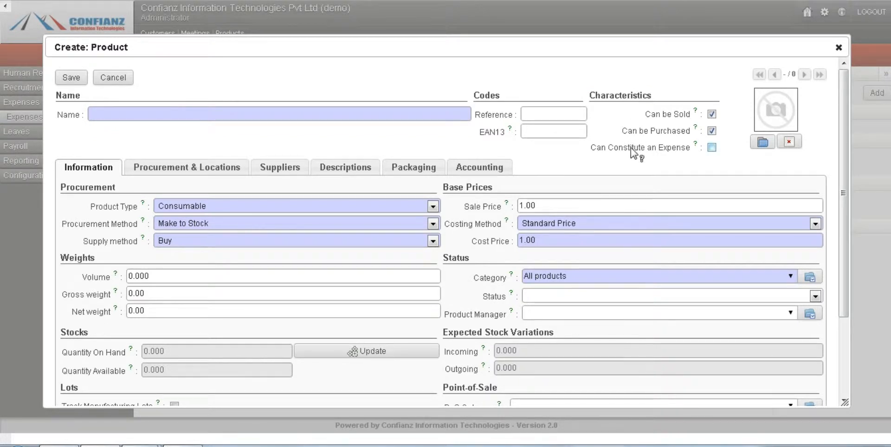
mouse_move(635, 150)
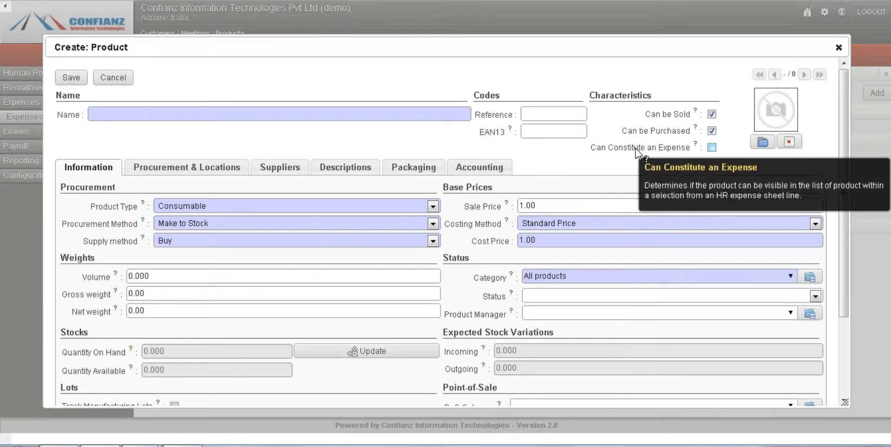
left_click(711, 148)
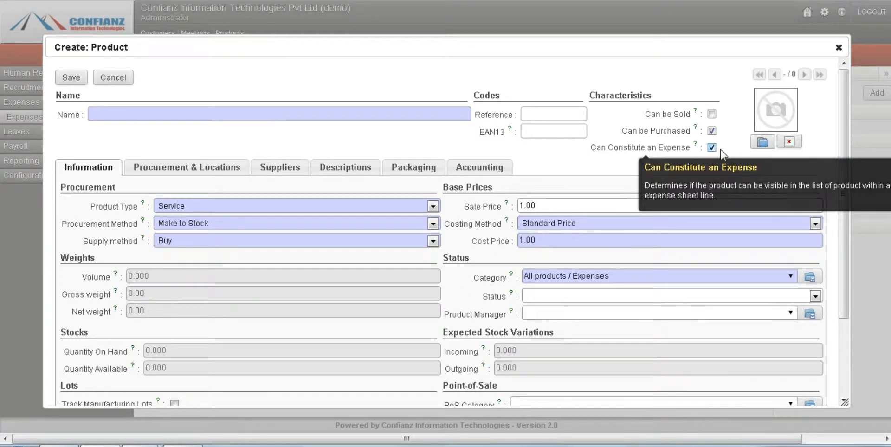
left_click(839, 49)
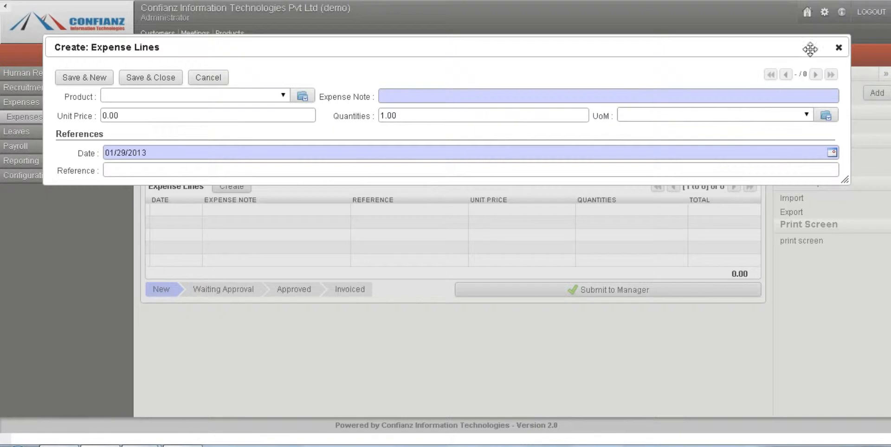
left_click(839, 48)
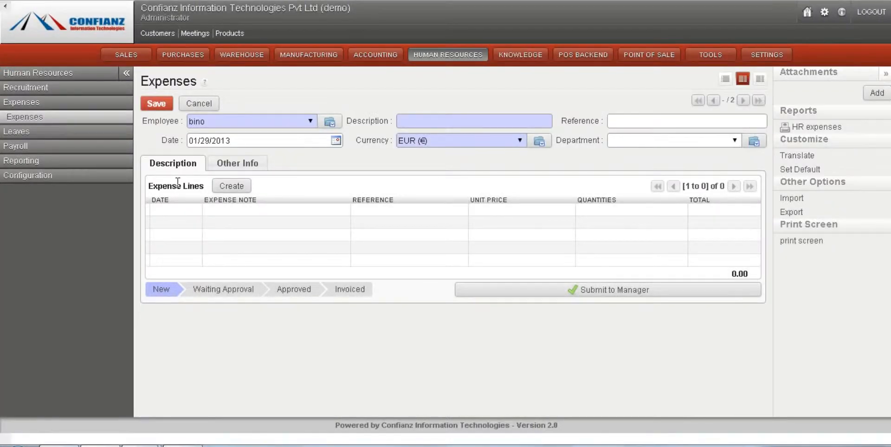
Step: Add an expense line for the fuel product to the new expense
left_click(231, 190)
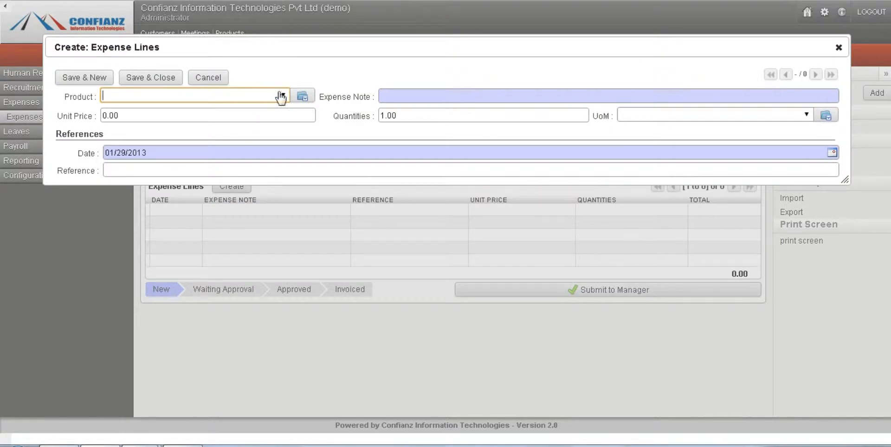
left_click(284, 97)
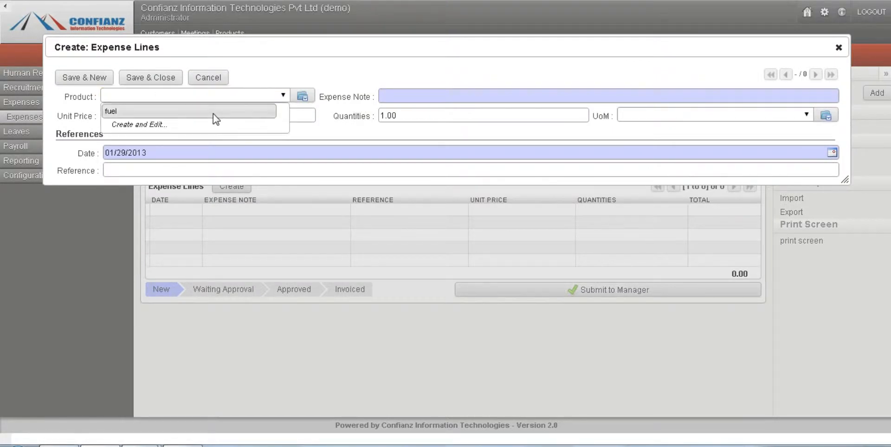
left_click(271, 113)
left_click(151, 77)
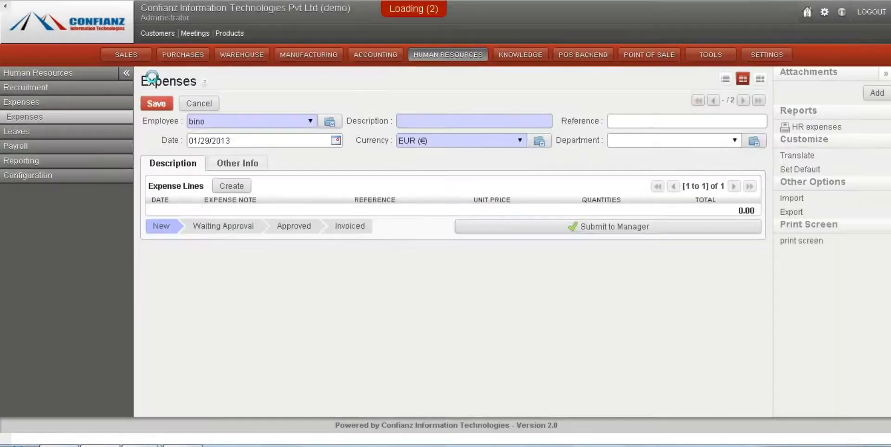
Step: Check the expense's accounting and validation fields, and submit the expense to the manager with 11 as its description
left_click(231, 165)
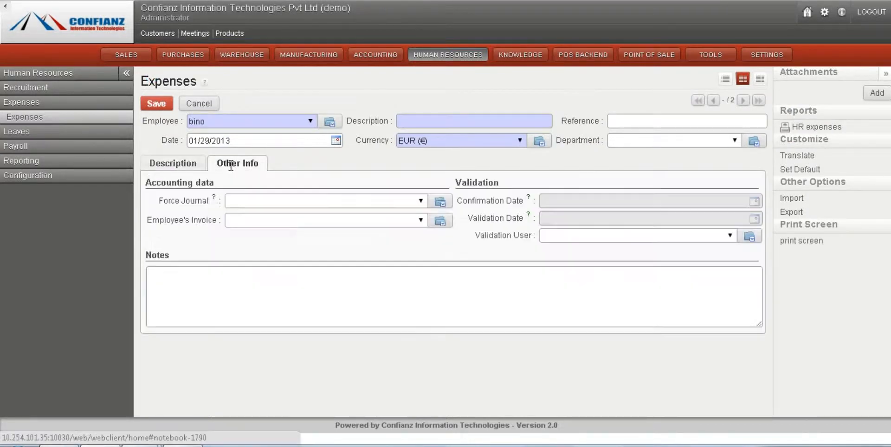
left_click(182, 166)
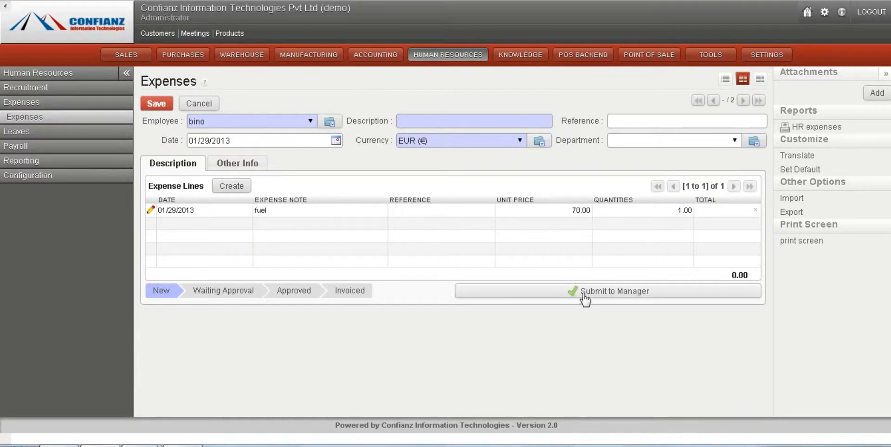
left_click(474, 125)
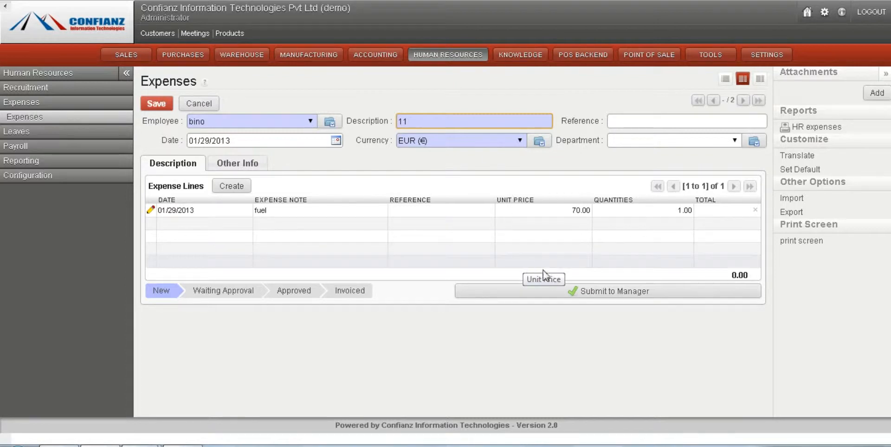
left_click(551, 293)
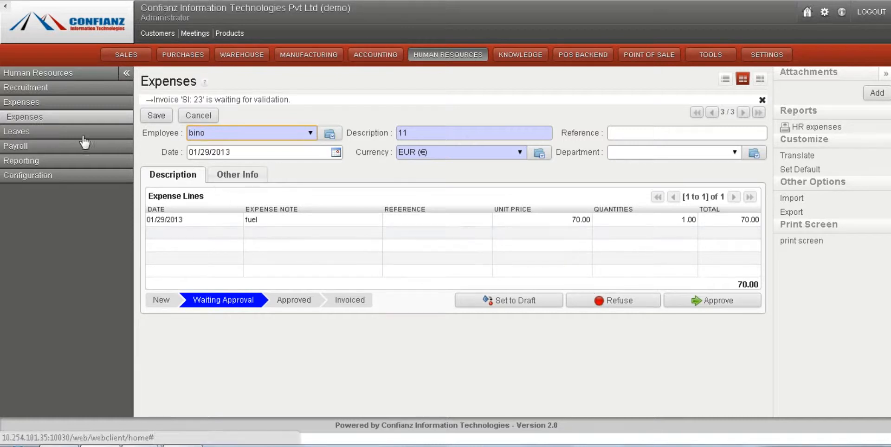
Step: Open a new leave request for January 10, 2013 from the leave requests calendar and examine its description, date and reasons fields
left_click(41, 135)
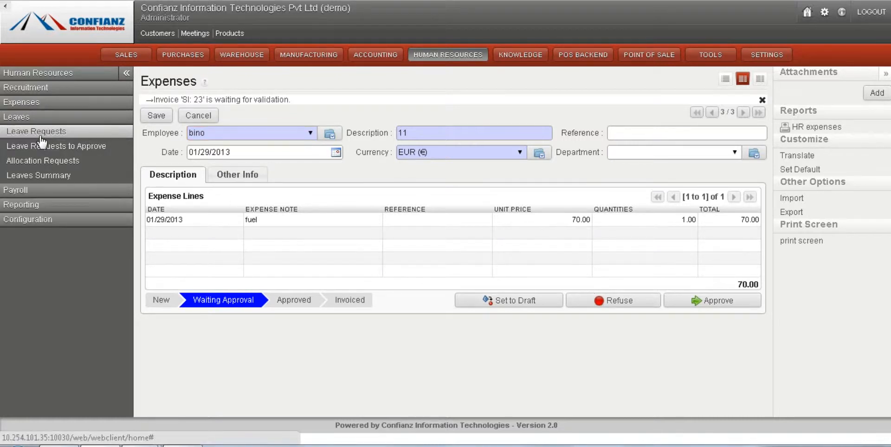
left_click(41, 134)
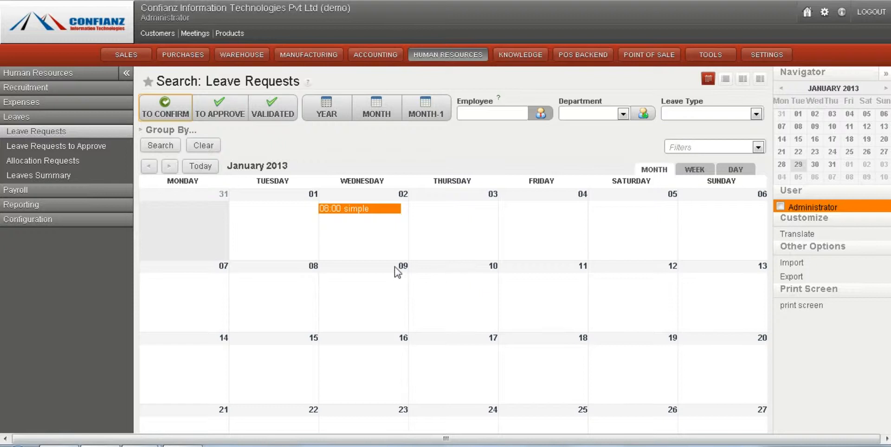
double_click(462, 312)
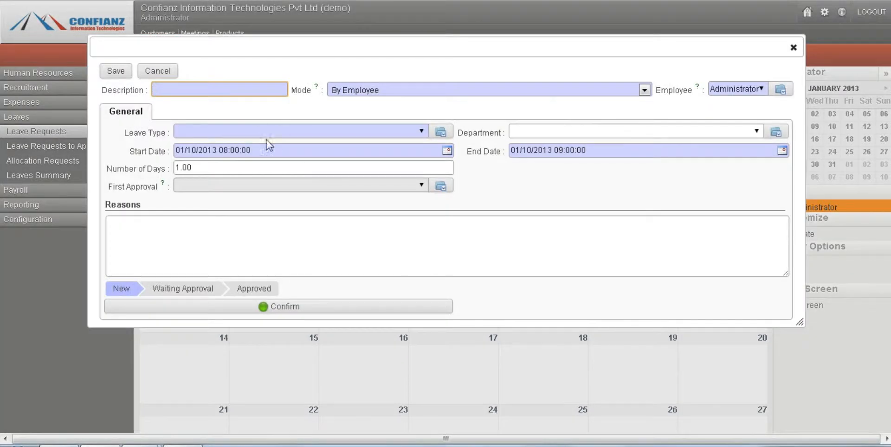
double_click(259, 154)
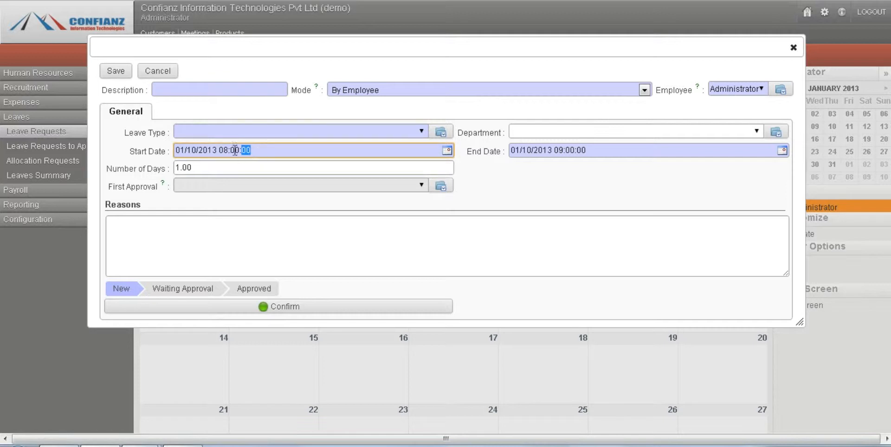
left_click(232, 84)
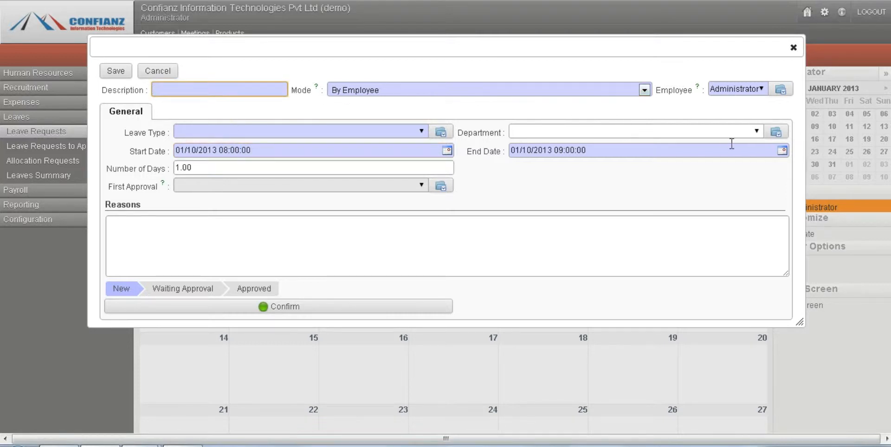
left_click(196, 230)
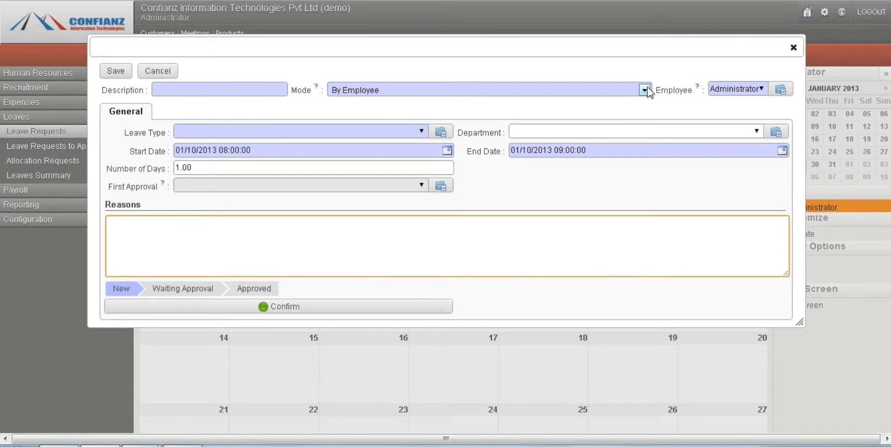
Step: Examine the Cause Loss of pay option in a new leave type, and close the leave type and leave request forms without saving
left_click(419, 135)
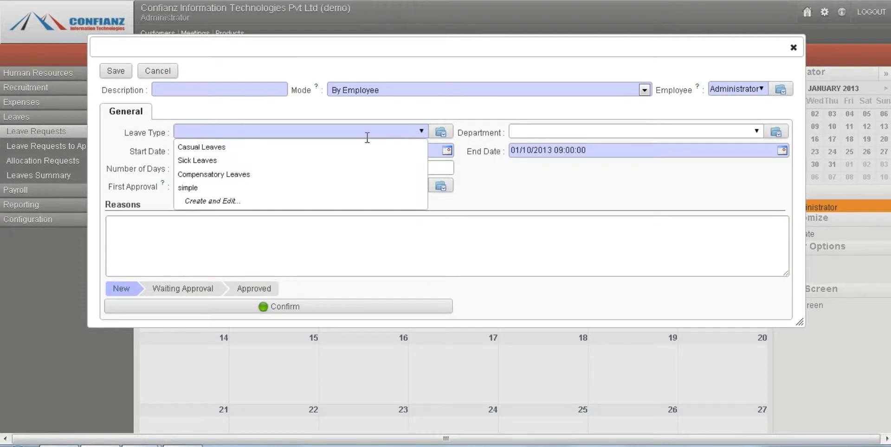
left_click(315, 202)
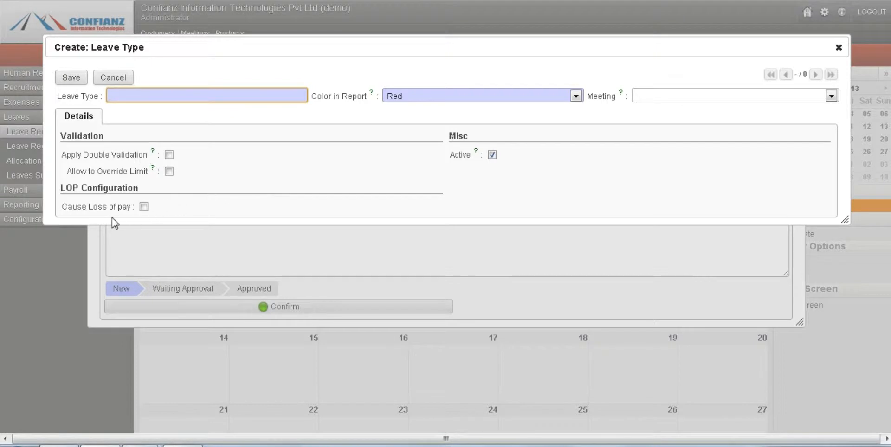
left_click(147, 209)
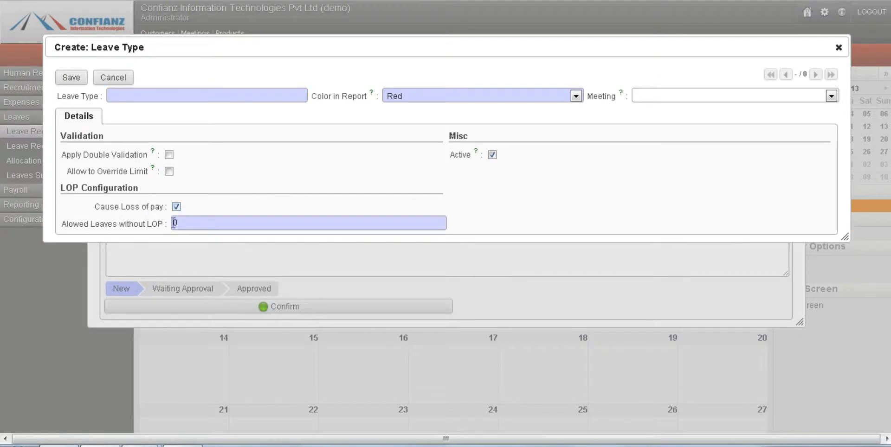
left_click(103, 79)
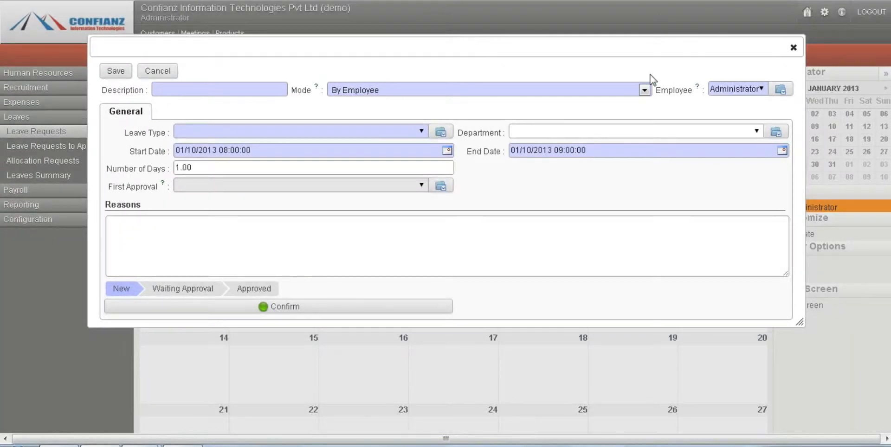
left_click_drag(797, 55, 791, 50)
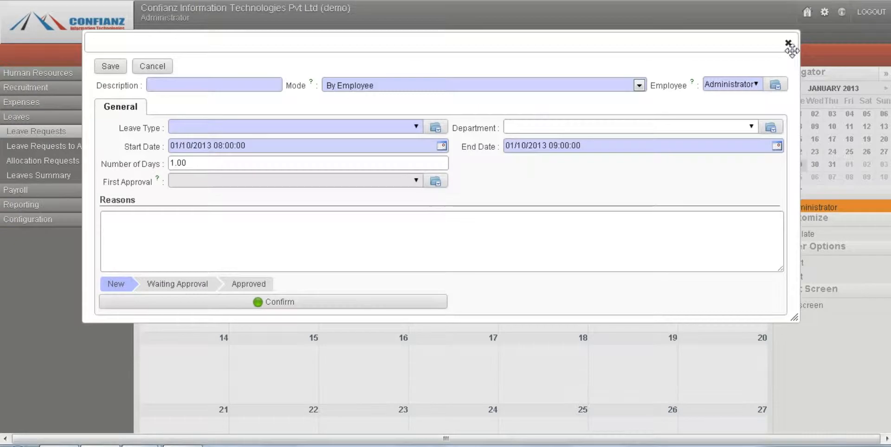
left_click(788, 42)
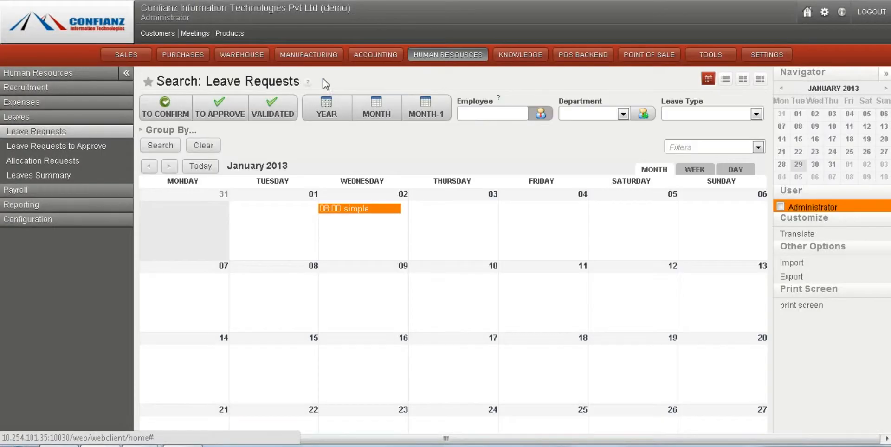
Step: Clear the filters on the leave requests to approve and open the request with leave type simple
left_click(61, 147)
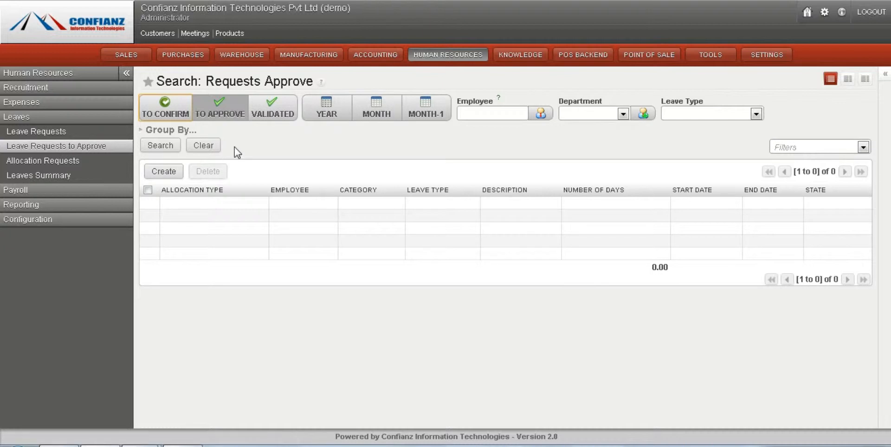
left_click(205, 146)
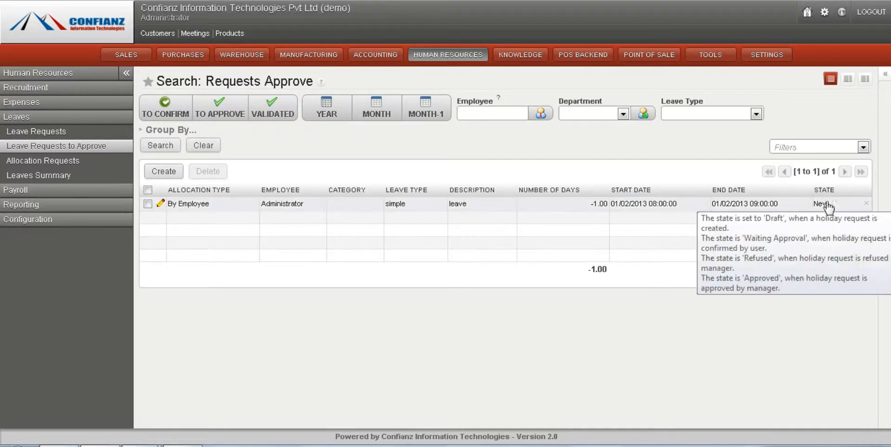
left_click(334, 205)
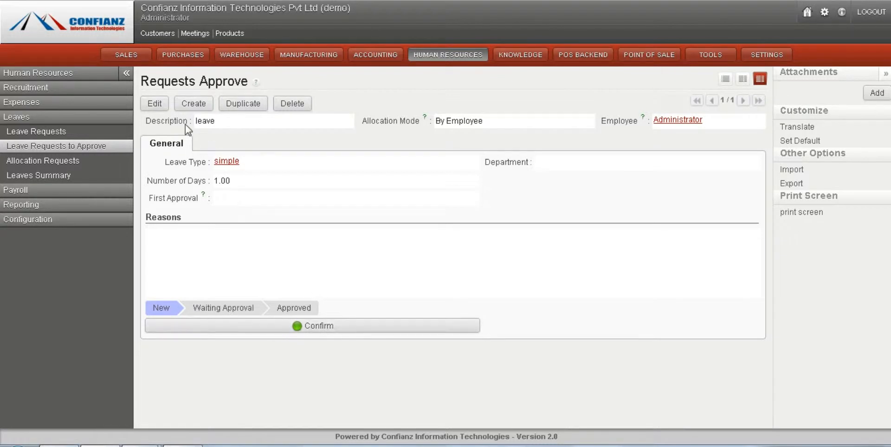
Step: Examine the approved Casual Leaves allocation request in edit mode and return to the allocation requests list without saving
left_click(46, 162)
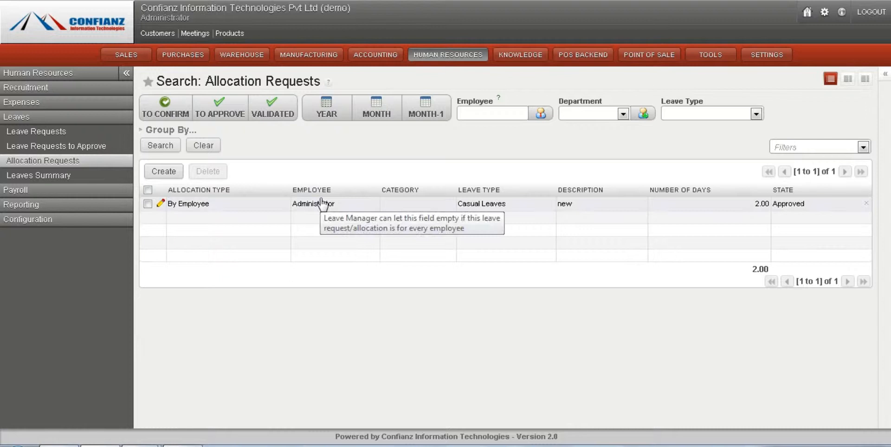
left_click(322, 203)
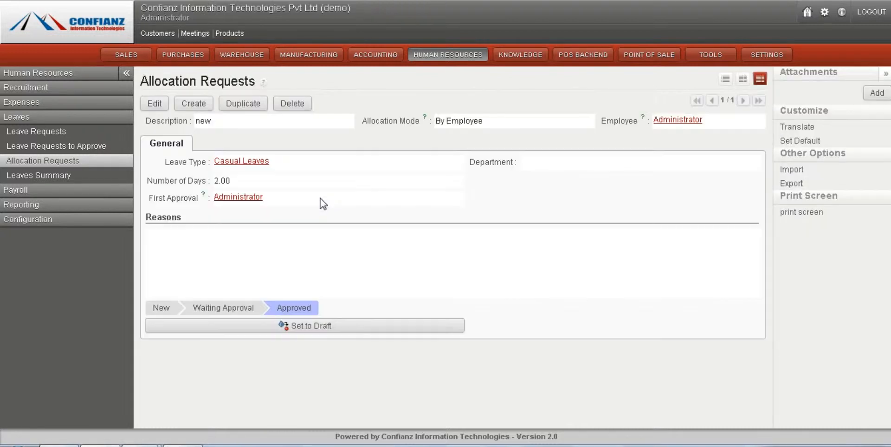
left_click(153, 107)
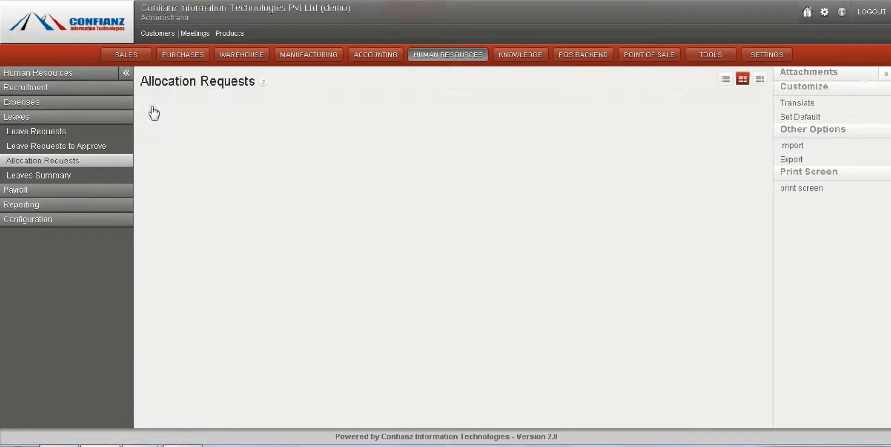
left_click(228, 181)
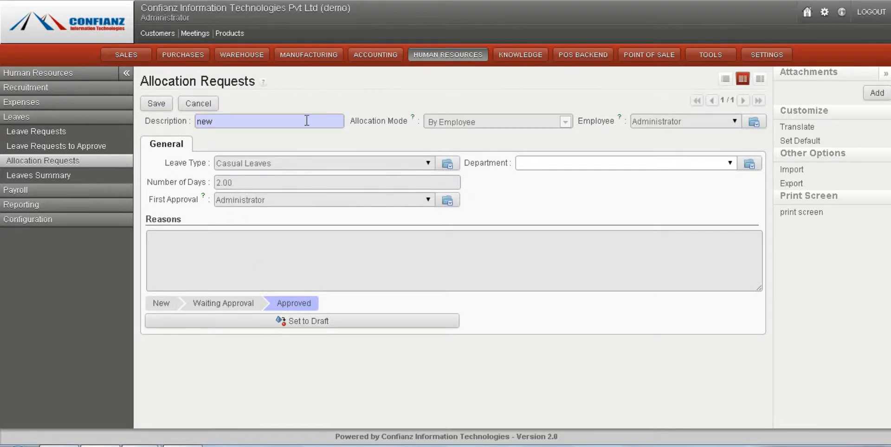
left_click(51, 163)
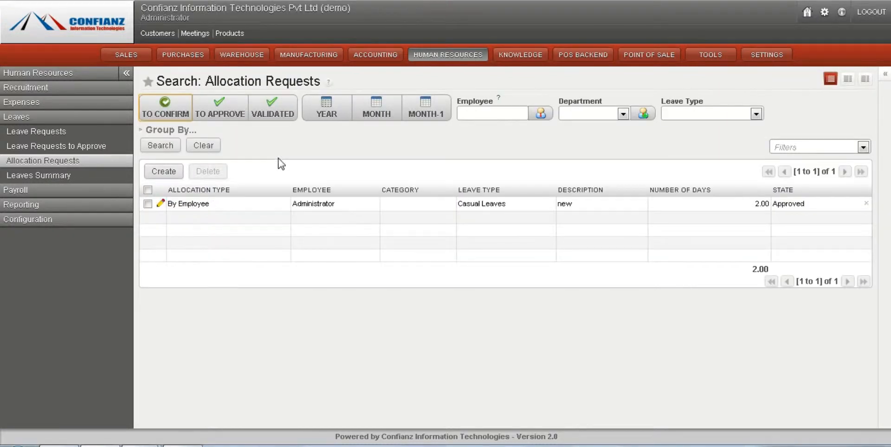
Step: Expand the Casual Leaves group in the leaves summary
left_click(61, 177)
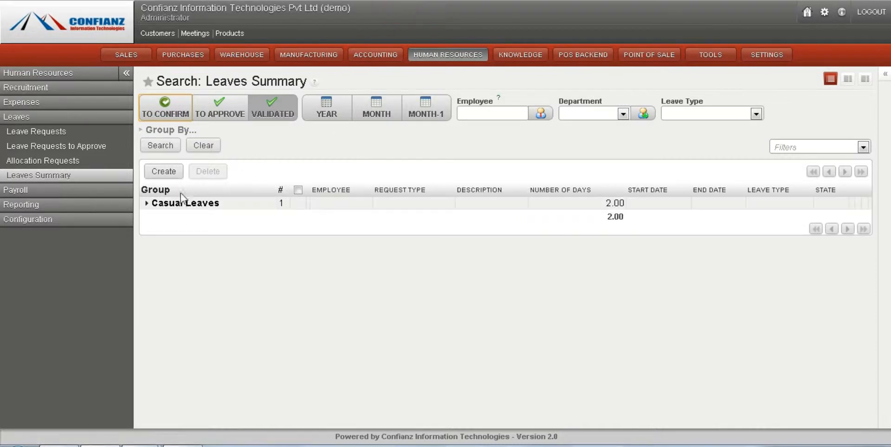
left_click(167, 204)
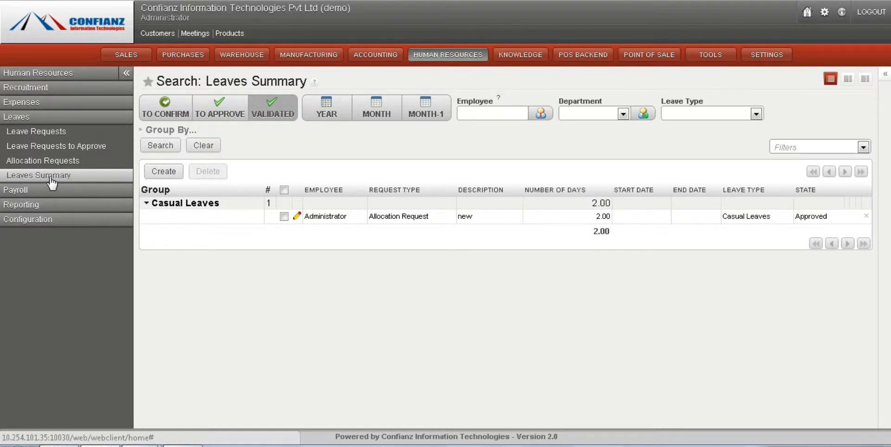
Step: Create a new employee payslip for the same employee as the existing January 2013 payslips
left_click(21, 191)
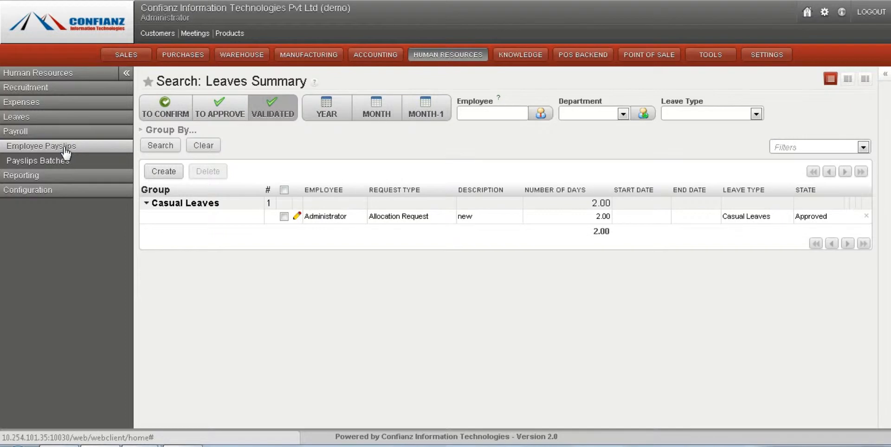
left_click(34, 134)
left_click(33, 134)
left_click(35, 149)
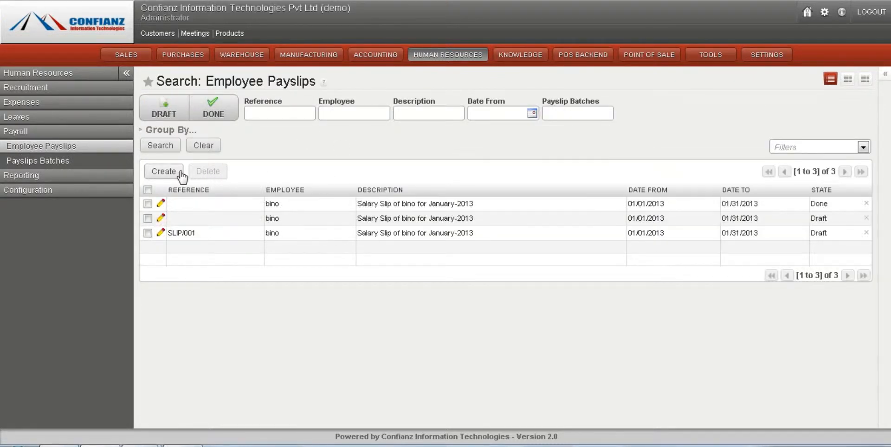
left_click(166, 172)
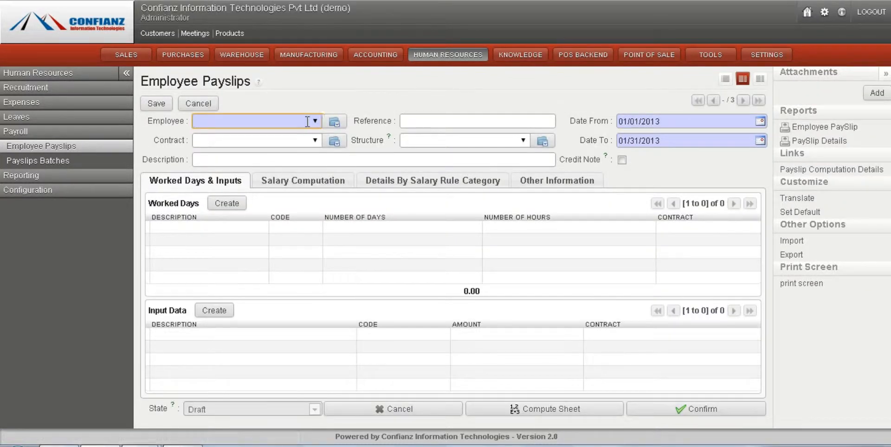
left_click(314, 122)
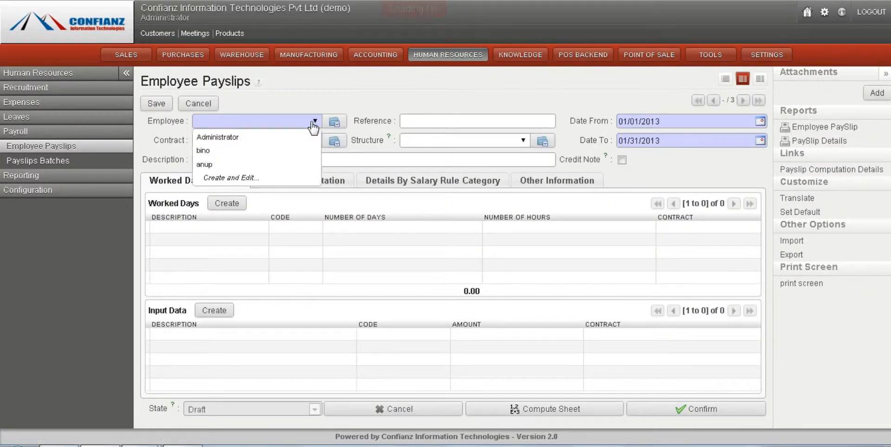
left_click(250, 156)
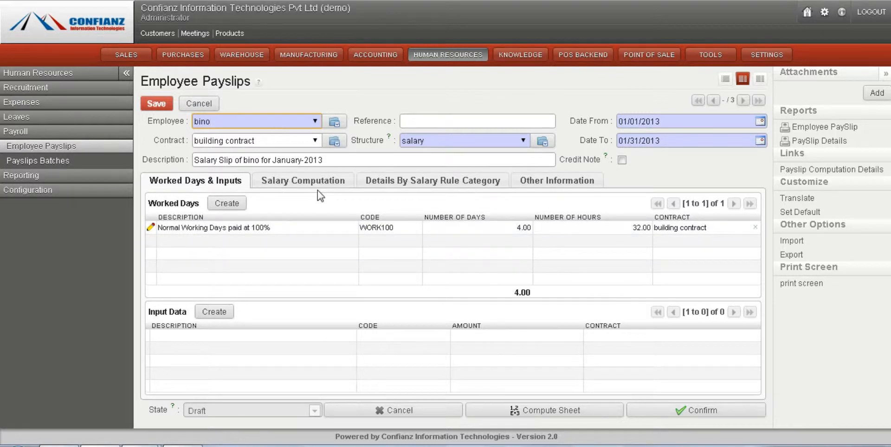
Step: Check the payslip's salary computation, salary rule category, other information and worked days, and confirm the payslip
left_click(304, 182)
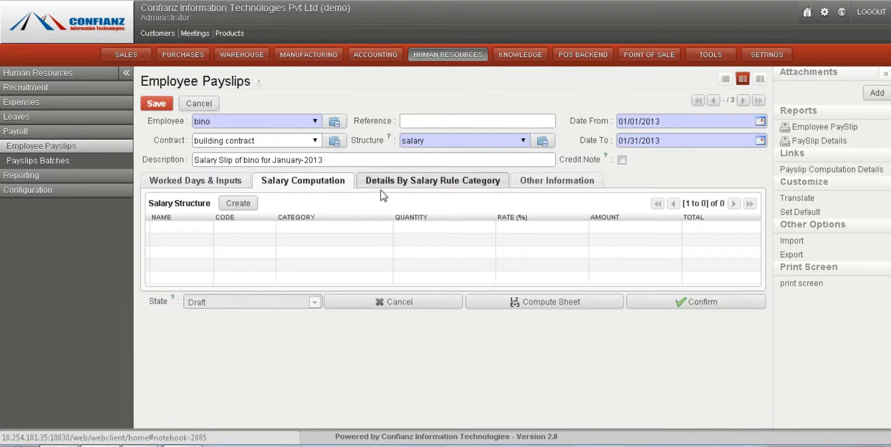
left_click(432, 180)
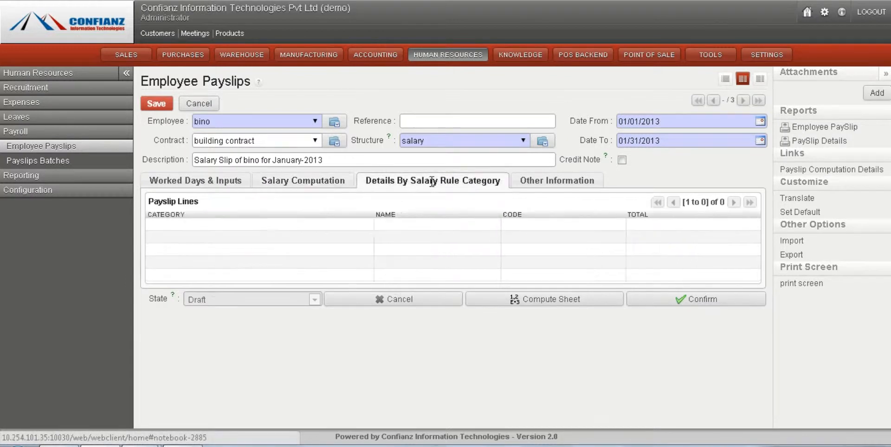
left_click(524, 186)
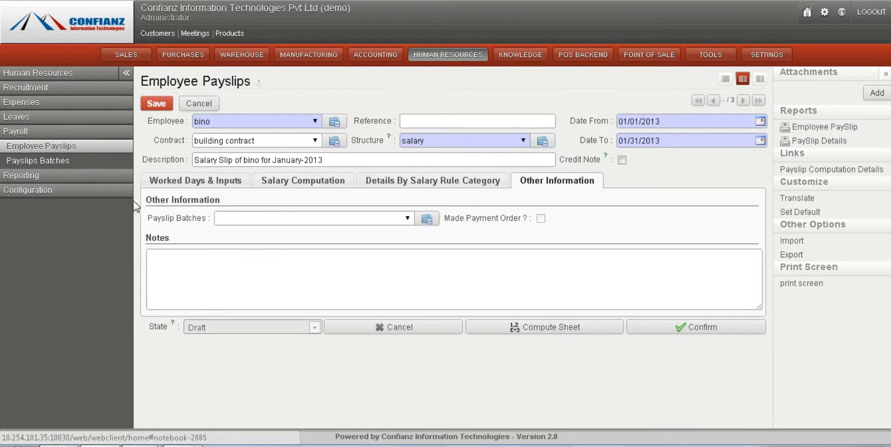
left_click(171, 182)
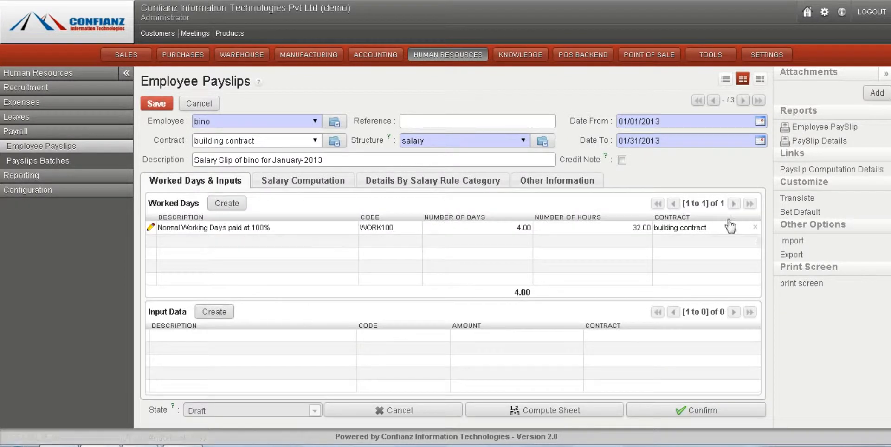
left_click(678, 417)
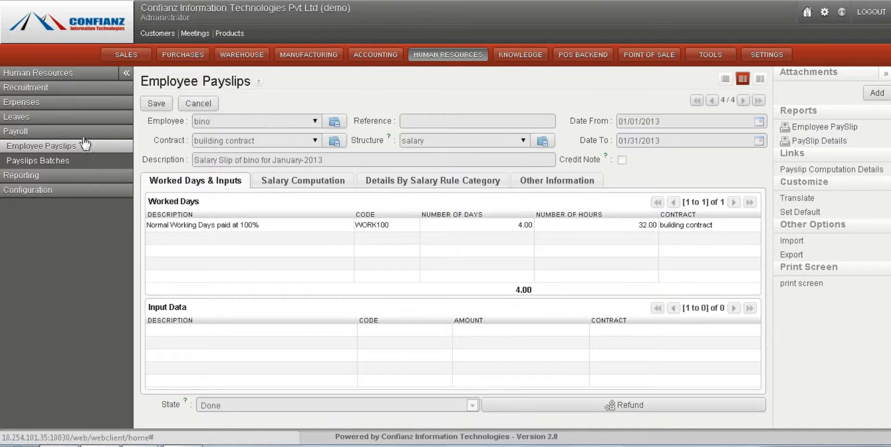
Step: Examine the payslips in the building batch and return to the payslips batches list
left_click(43, 161)
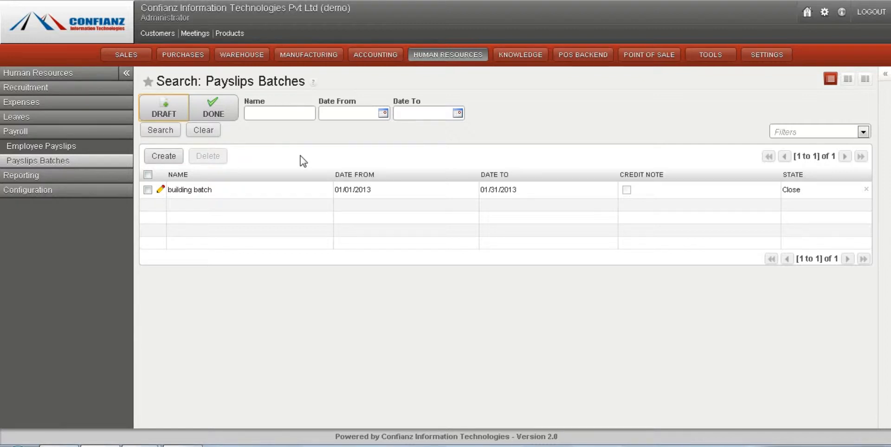
left_click(316, 190)
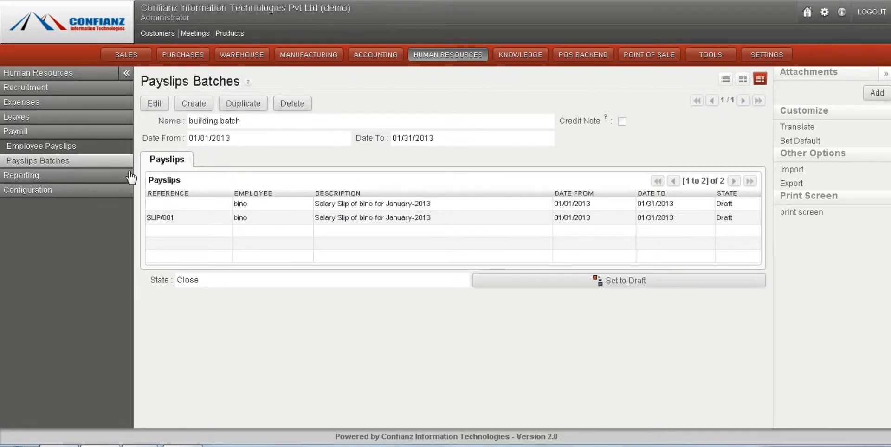
left_click(55, 163)
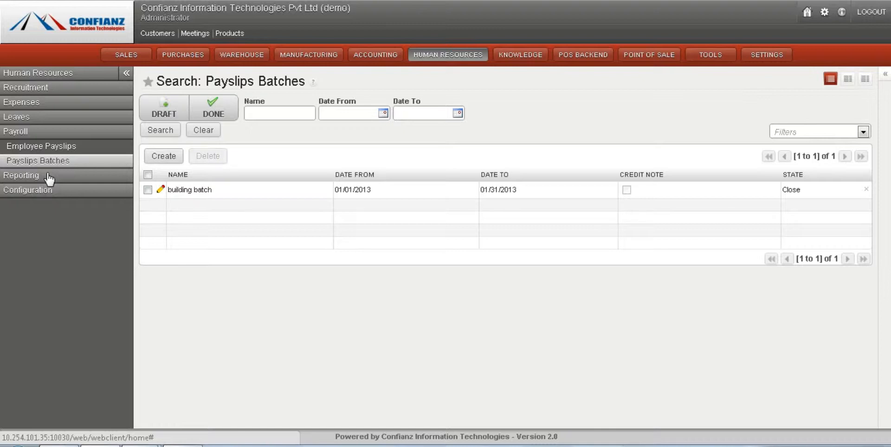
Step: Open the job positions in the Human Resources employee configuration and bring up a blank job position form
left_click(34, 194)
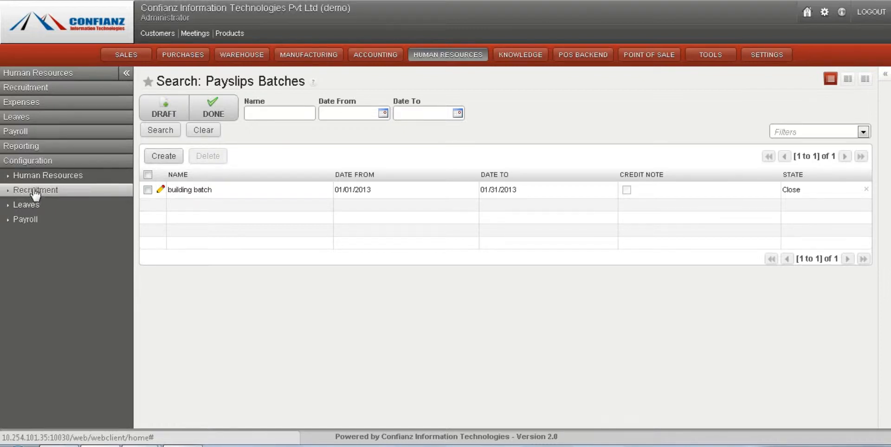
left_click(40, 176)
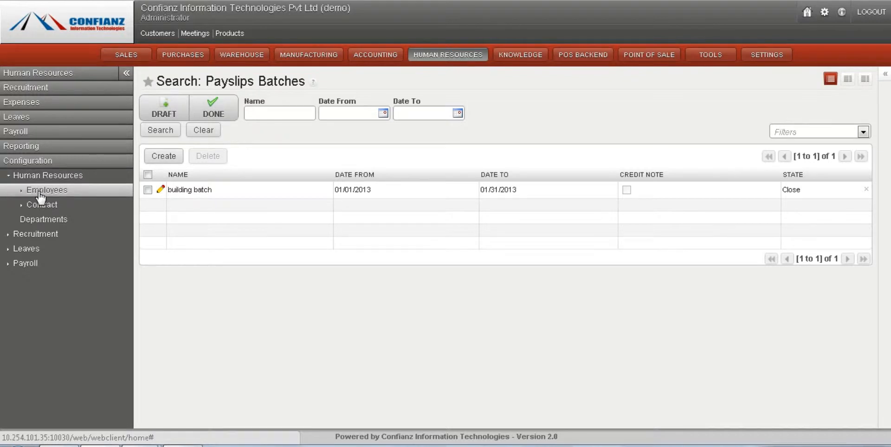
left_click(39, 194)
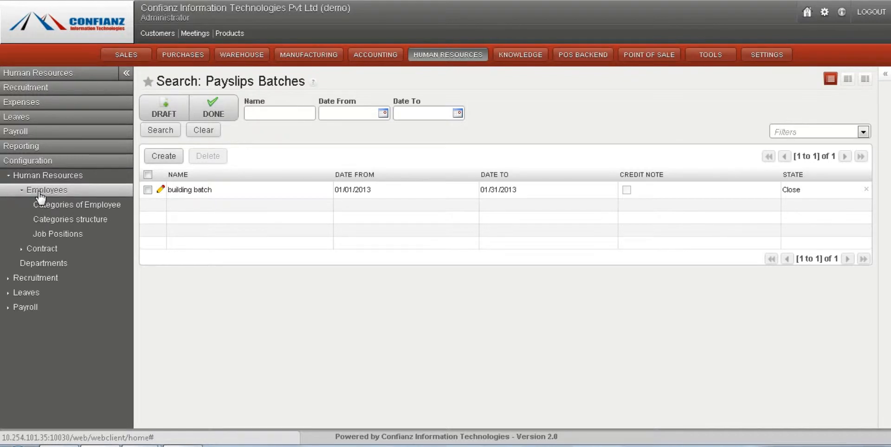
left_click(57, 236)
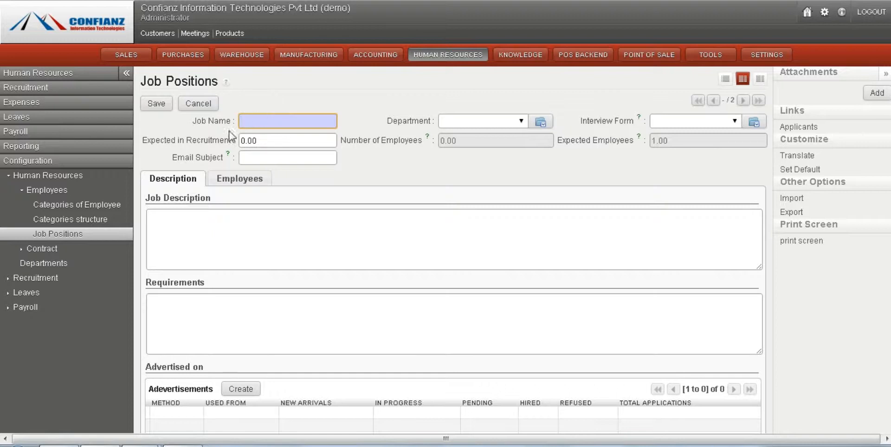
Step: View the departments configuration, check the parent department choices in a blank department form, and discard the form
left_click(55, 249)
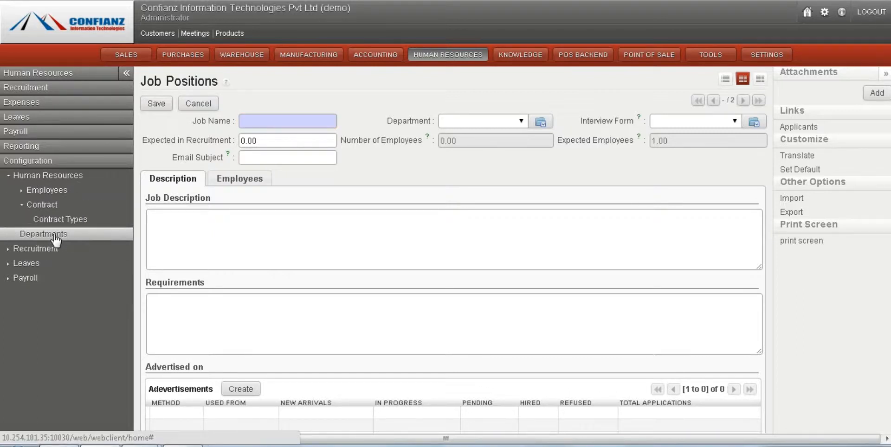
left_click(54, 236)
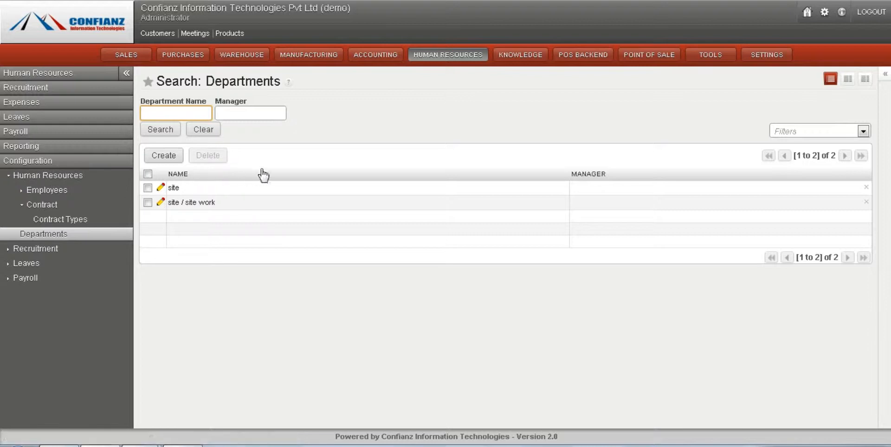
left_click(299, 135)
left_click(163, 156)
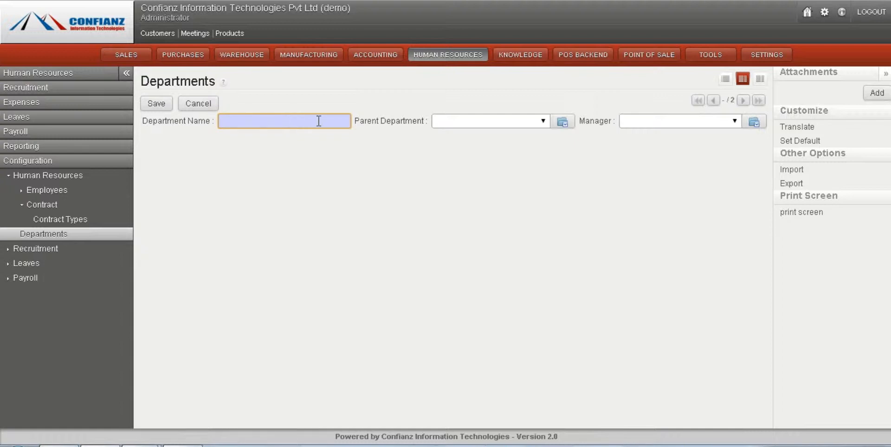
left_click(545, 123)
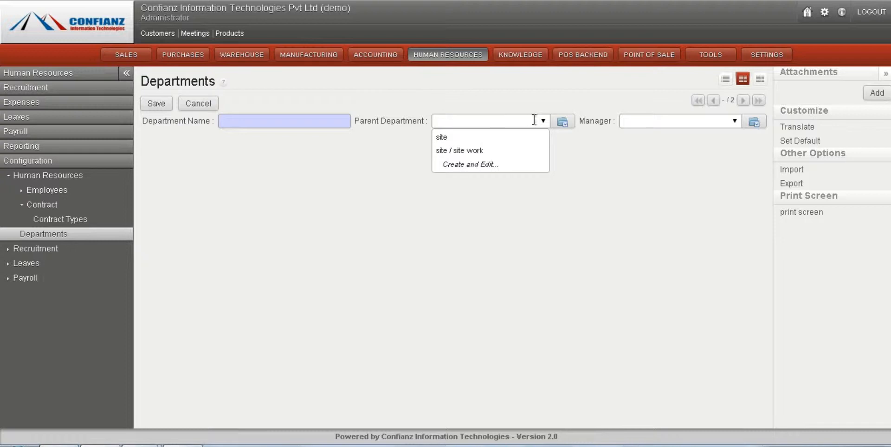
left_click(541, 124)
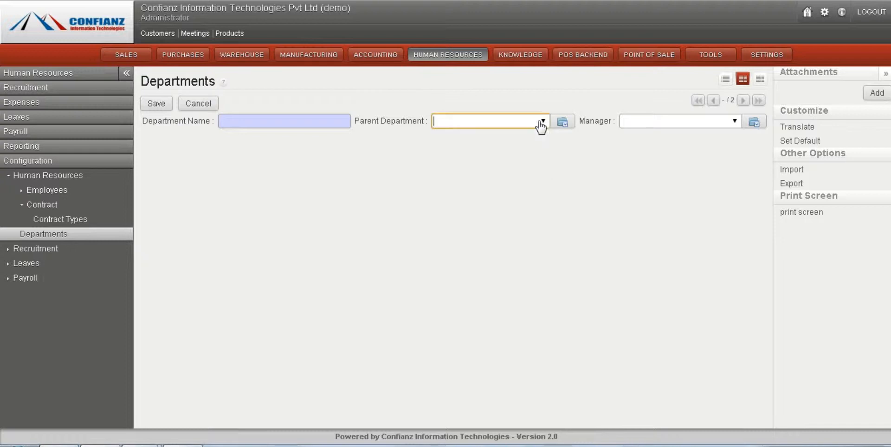
left_click(210, 103)
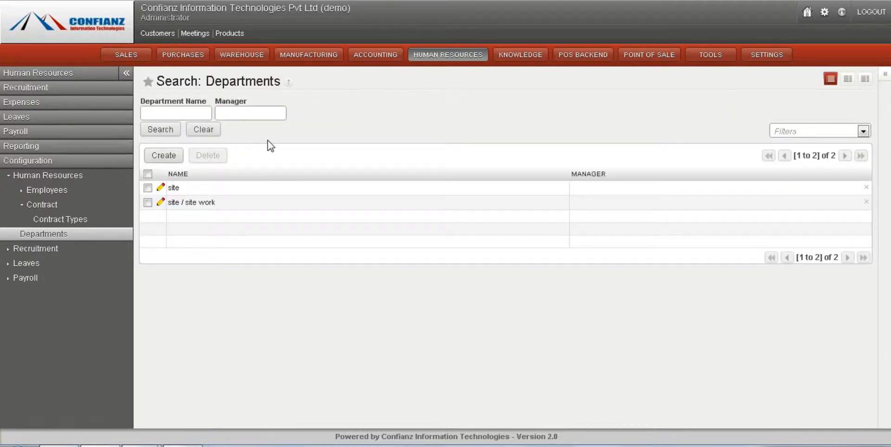
Step: Review the stages and degrees in the recruitment configuration
left_click(54, 249)
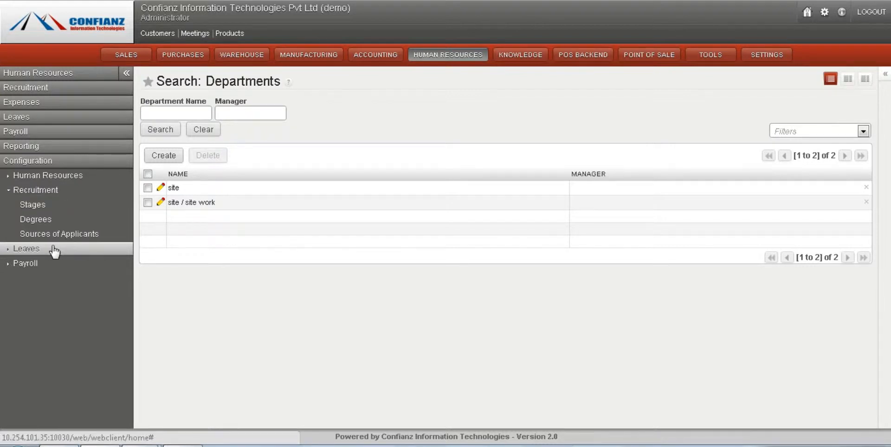
left_click(59, 209)
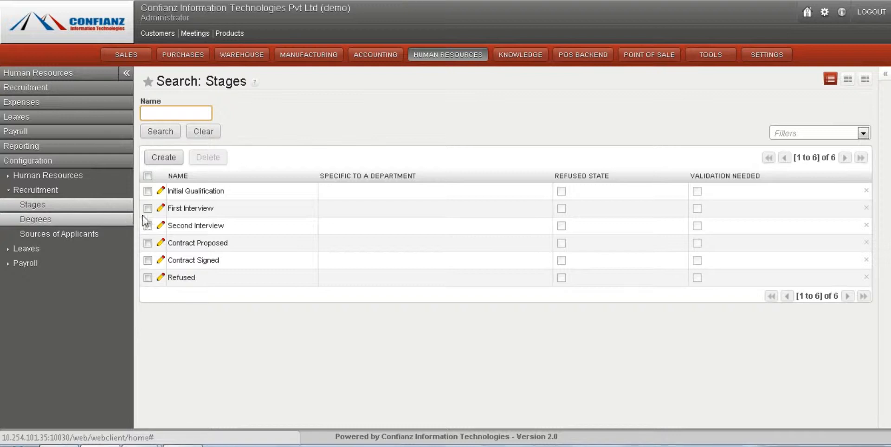
left_click(55, 222)
Step: Open the leave types in the leaves configuration and bring up a blank leave type form
left_click(35, 254)
left_click(40, 221)
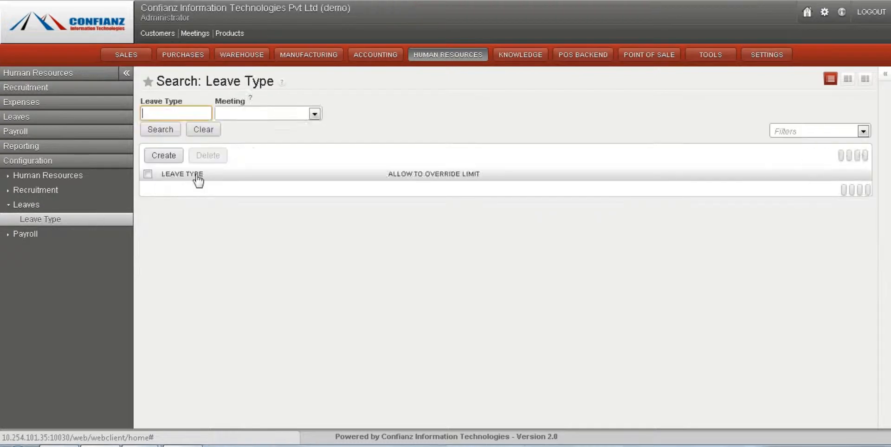
left_click(175, 160)
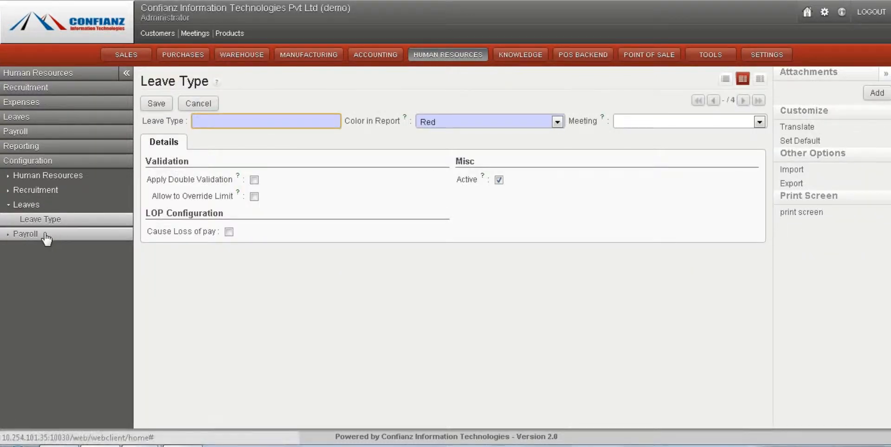
Step: View the salary structures in the payroll configuration, bring up a blank salary structure form, and collapse the configuration section
left_click(47, 236)
left_click(47, 237)
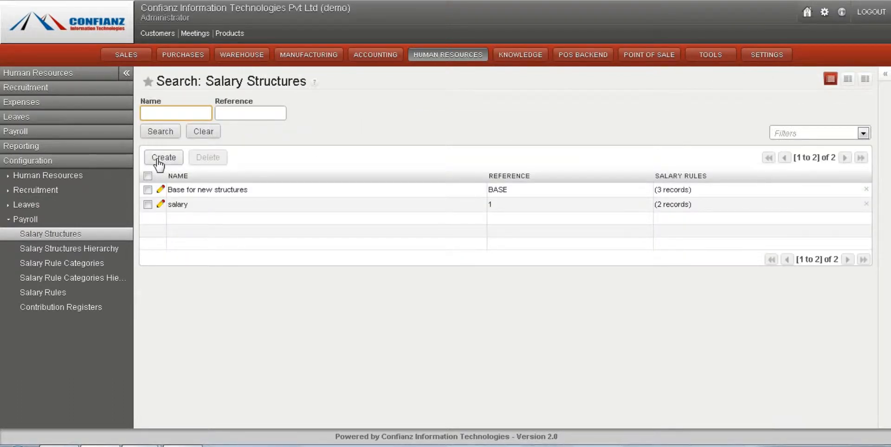
left_click(158, 160)
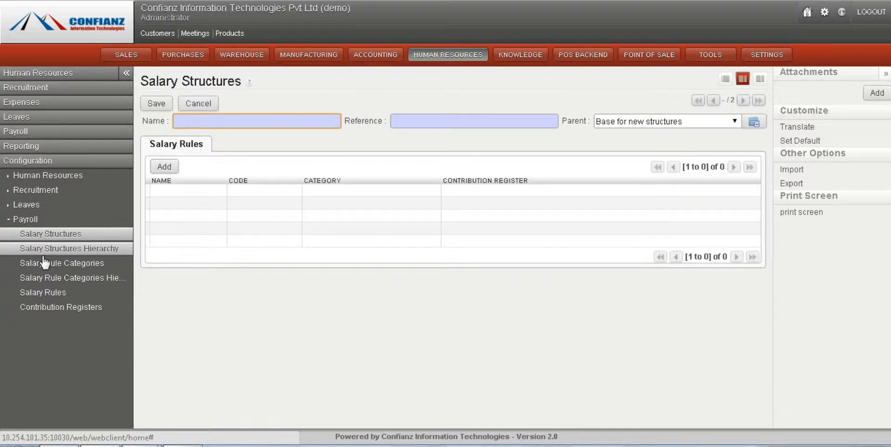
left_click(25, 220)
left_click(44, 163)
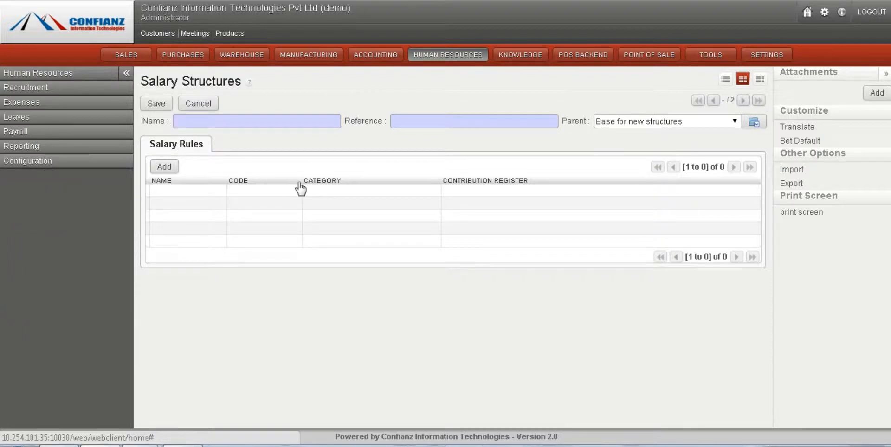